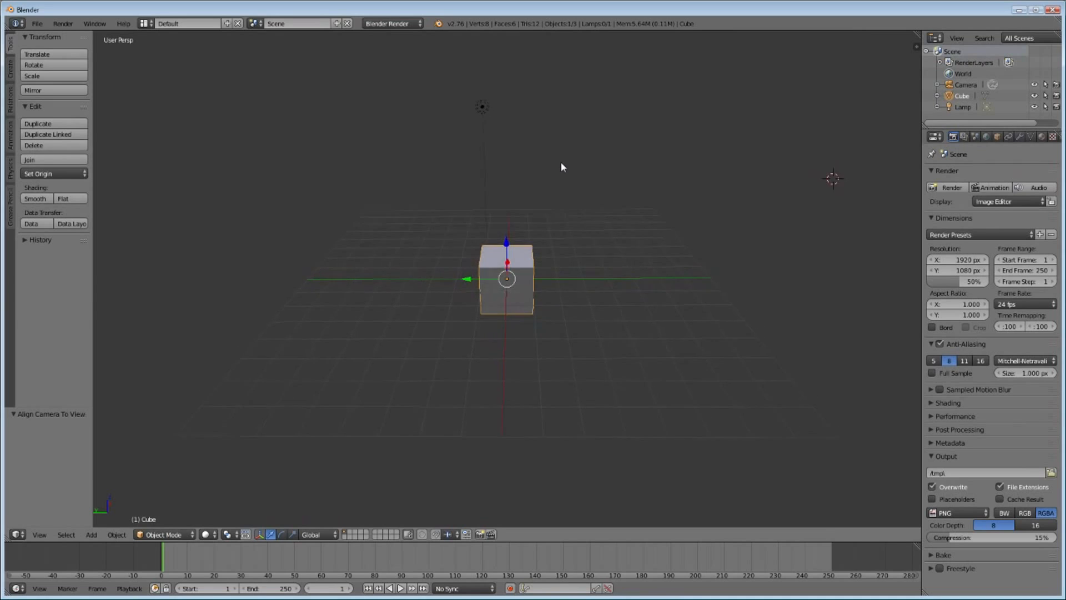
{"action": "middle_click_drag", "start_coordinate": [641, 170], "coordinate": [541, 162]}
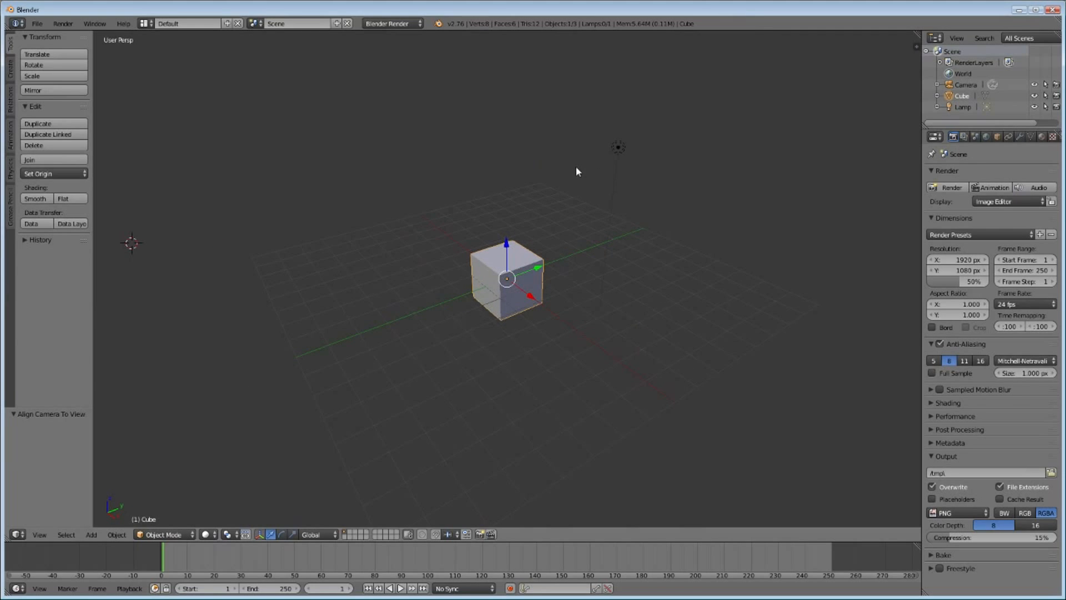
{"action": "scroll", "coordinate": [578, 168], "scroll_direction": "up", "scroll_amount": 2}
{"action": "middle_click_drag", "start_coordinate": [603, 179], "coordinate": [550, 155]}
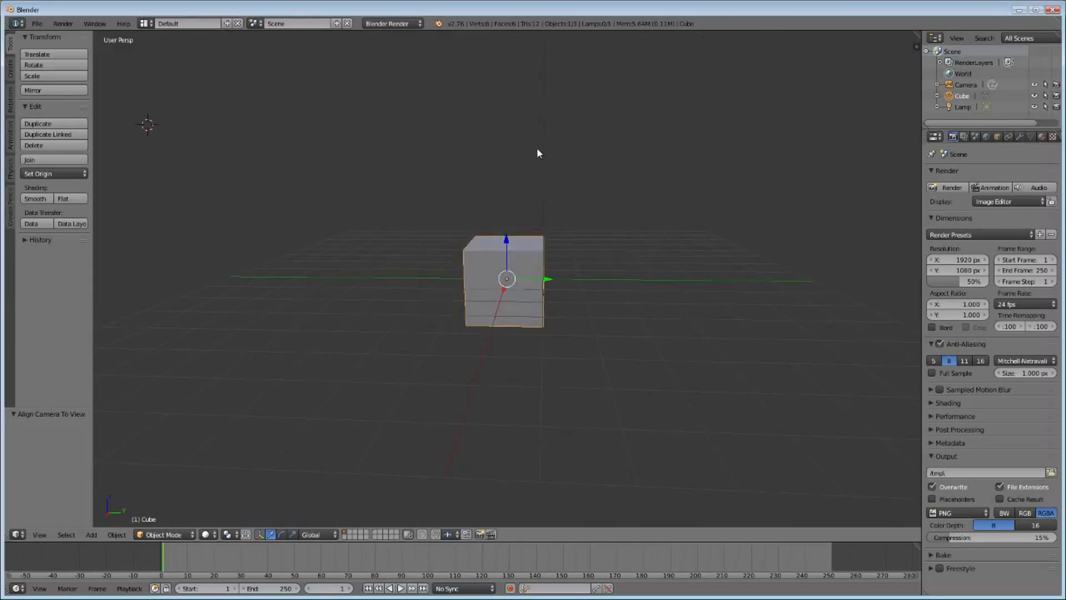
{"action": "scroll", "coordinate": [536, 148], "scroll_direction": "down", "scroll_amount": 2}
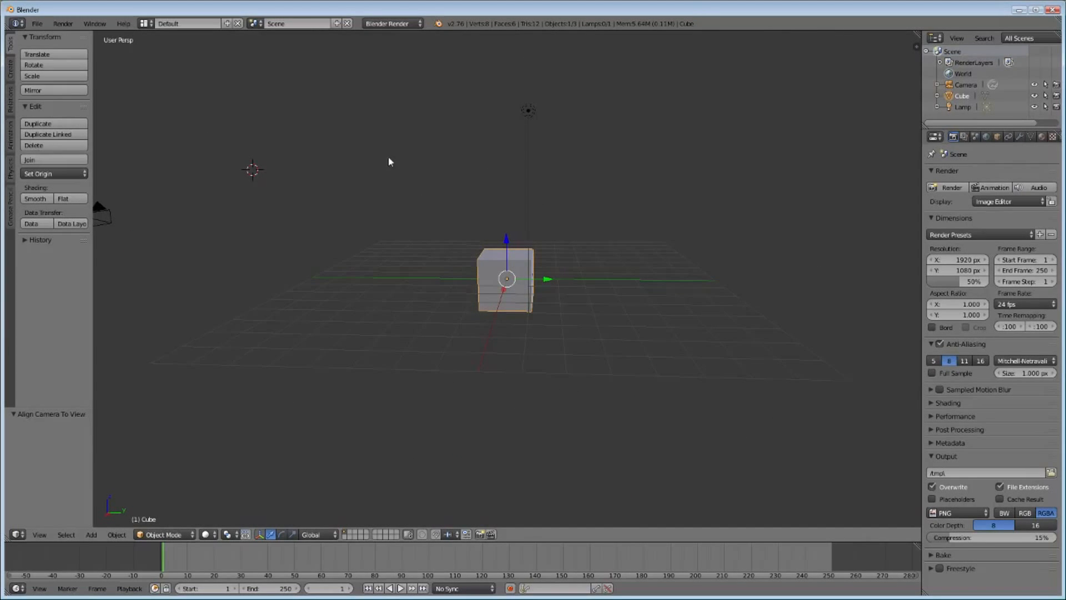
{"action": "middle_click_drag", "start_coordinate": [391, 161], "coordinate": [523, 204]}
{"action": "key", "text": "ctrl+z"}
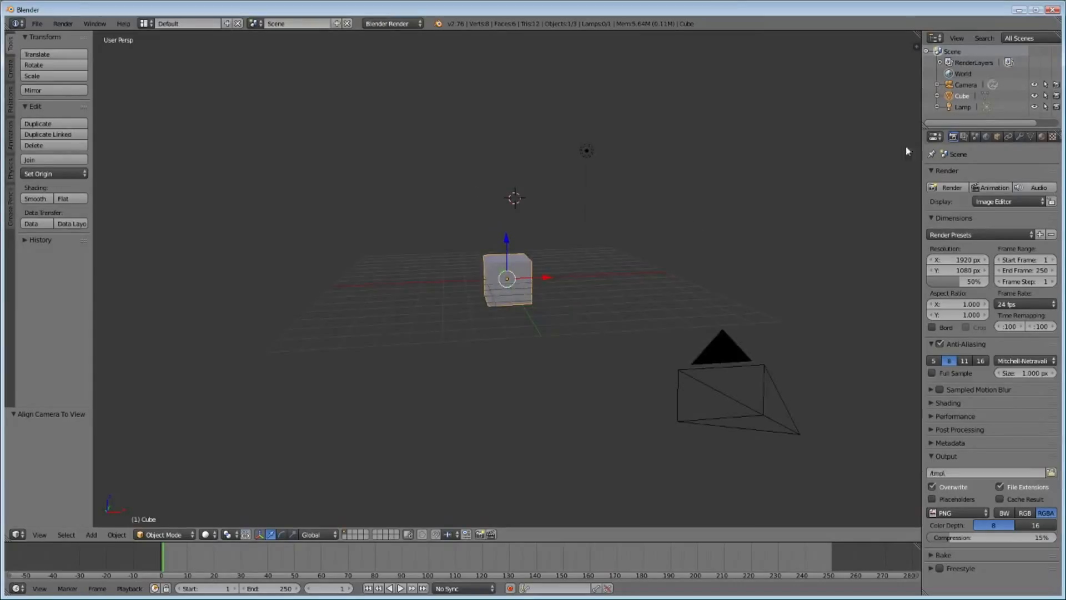
- Select the camera and align it to a level, near-frontal view of the cube
{"action": "left_click", "coordinate": [966, 85]}
{"action": "mouse_move", "coordinate": [807, 222]}
{"action": "middle_mouse_down"}
{"action": "mouse_move", "coordinate": [795, 219]}
{"action": "mouse_move", "coordinate": [800, 226]}
{"action": "middle_mouse_up"}
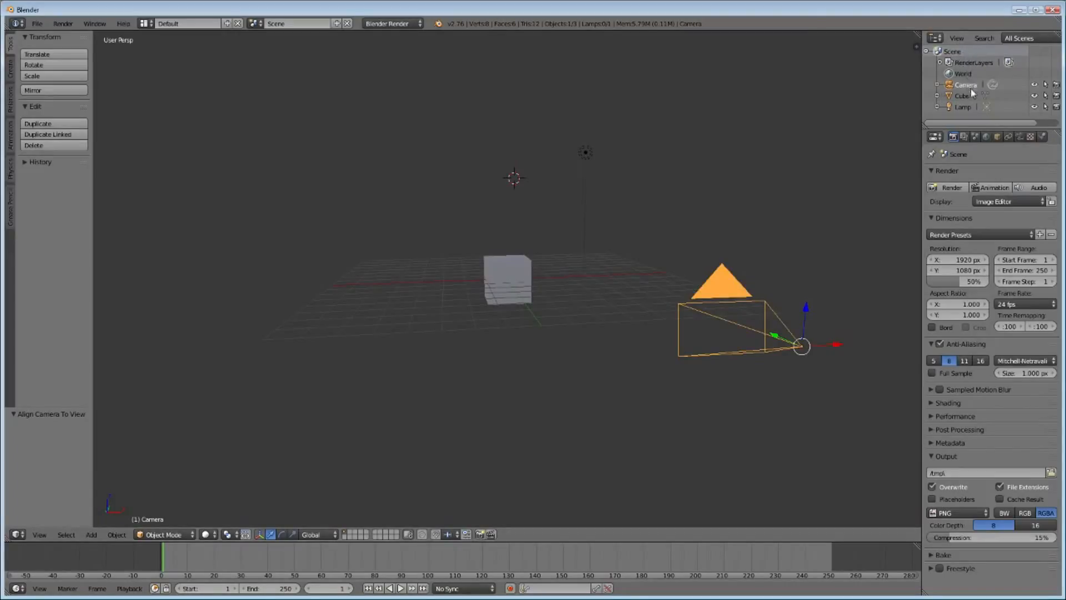
{"action": "middle_click_drag", "start_coordinate": [842, 240], "coordinate": [608, 351]}
{"action": "middle_click_drag", "start_coordinate": [576, 295], "coordinate": [718, 235]}
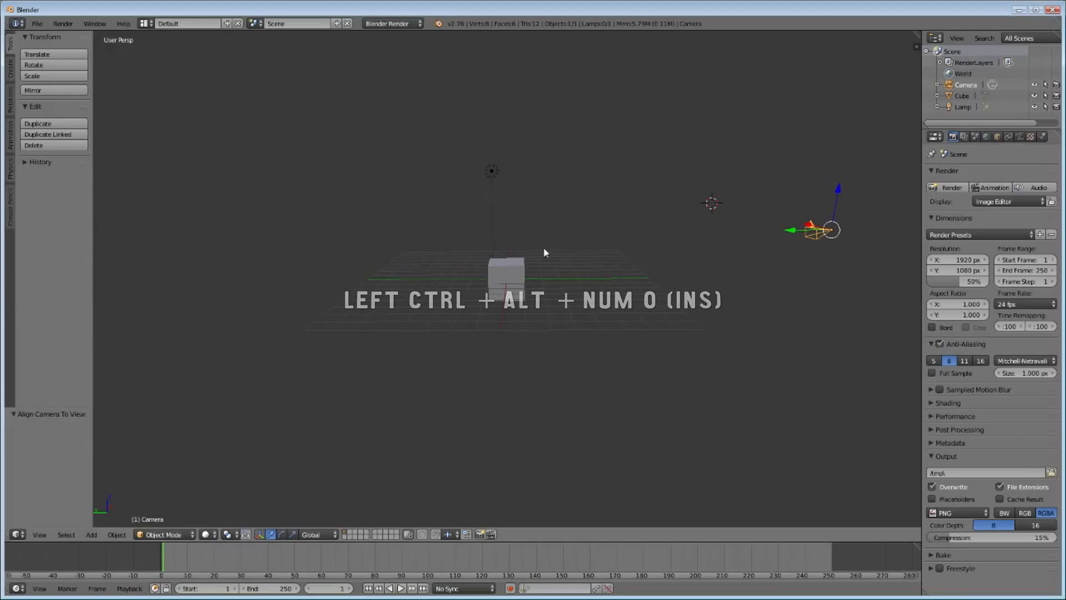
{"action": "key", "text": "ctrl+alt+KP_0"}
{"action": "scroll", "coordinate": [517, 287], "scroll_direction": "up", "scroll_amount": 5}
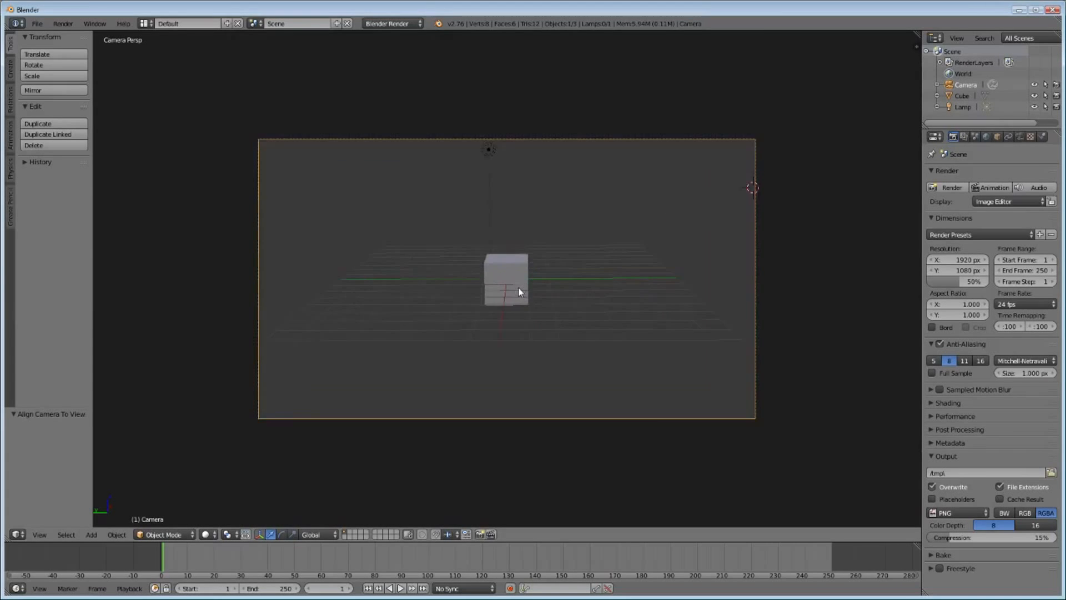
{"action": "scroll", "coordinate": [528, 274], "scroll_direction": "down", "scroll_amount": 4}
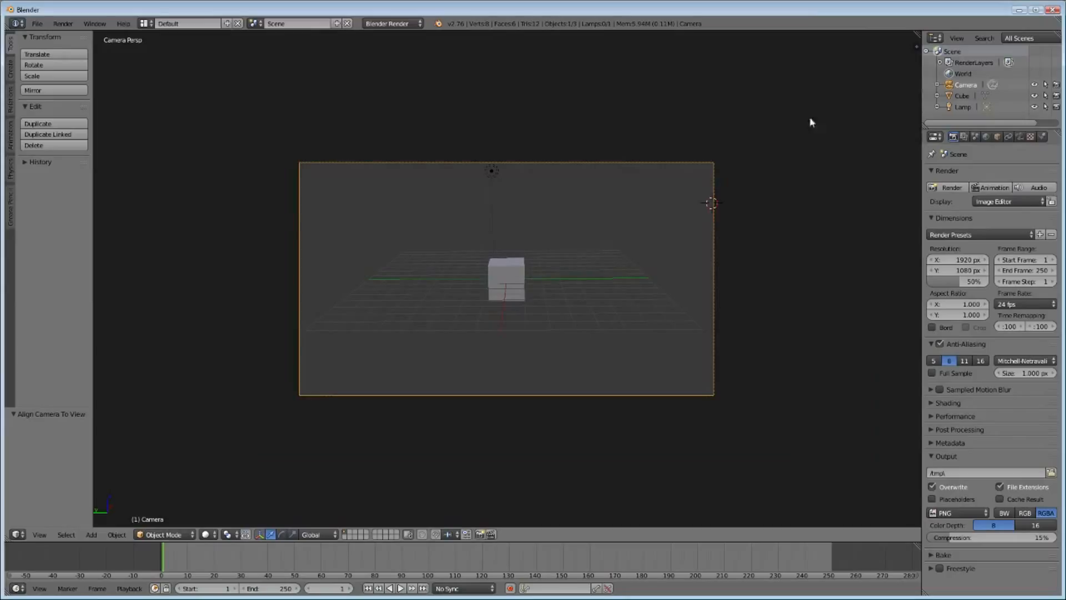
{"action": "scroll", "coordinate": [568, 284], "scroll_direction": "up", "scroll_amount": 3}
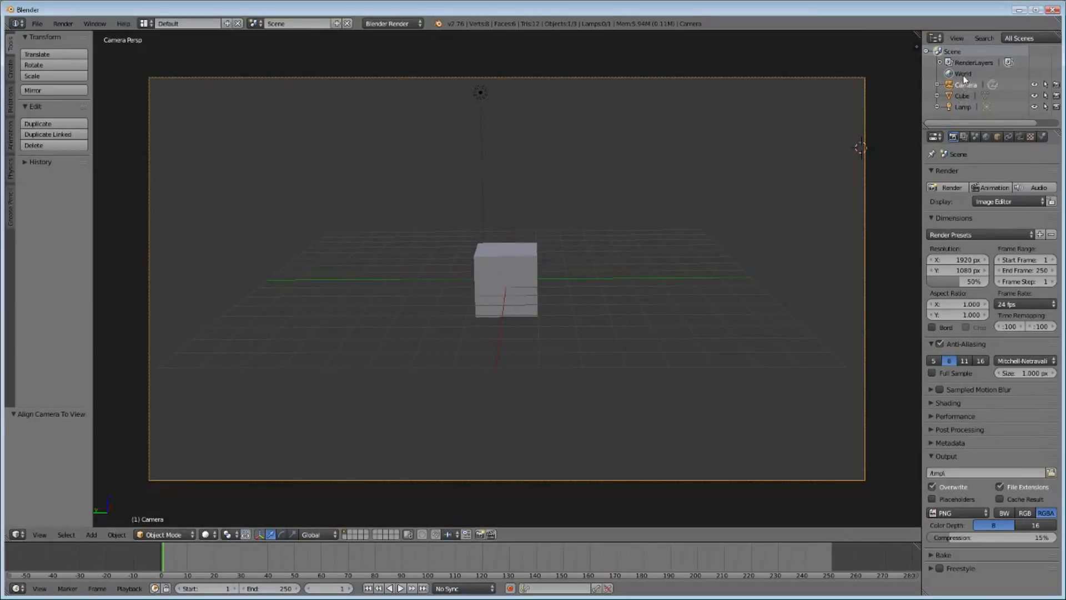
{"action": "left_click", "coordinate": [961, 96]}
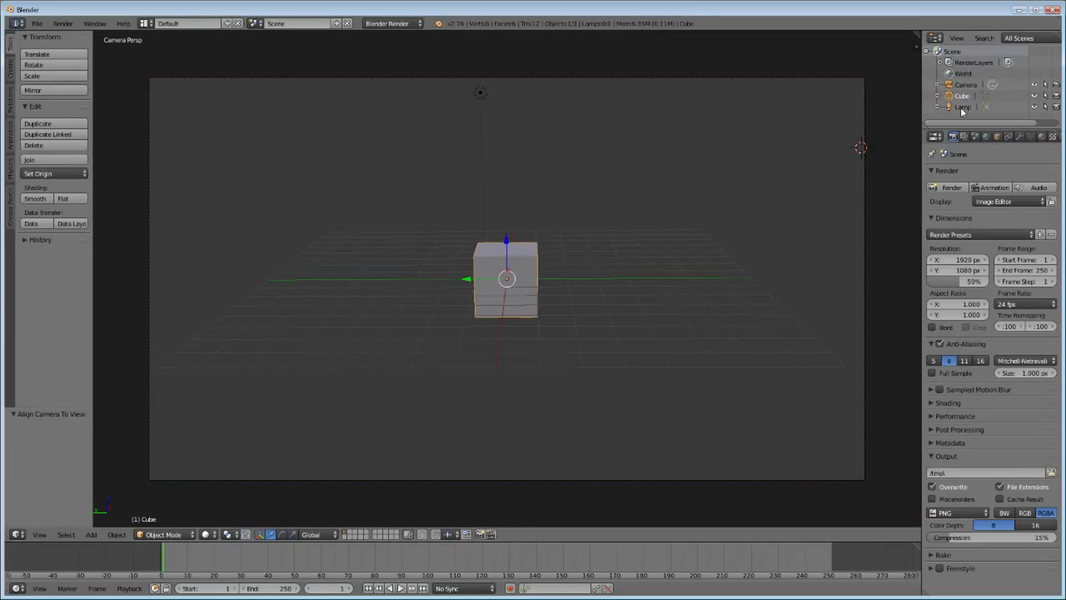
{"action": "left_click", "coordinate": [961, 107]}
{"action": "left_click", "coordinate": [964, 97]}
- Move the camera about 0.002 units along global Z and about 0.22 units along global X
{"action": "middle_click_drag", "start_coordinate": [749, 189], "coordinate": [491, 226]}
{"action": "middle_click_drag", "start_coordinate": [609, 209], "coordinate": [572, 228]}
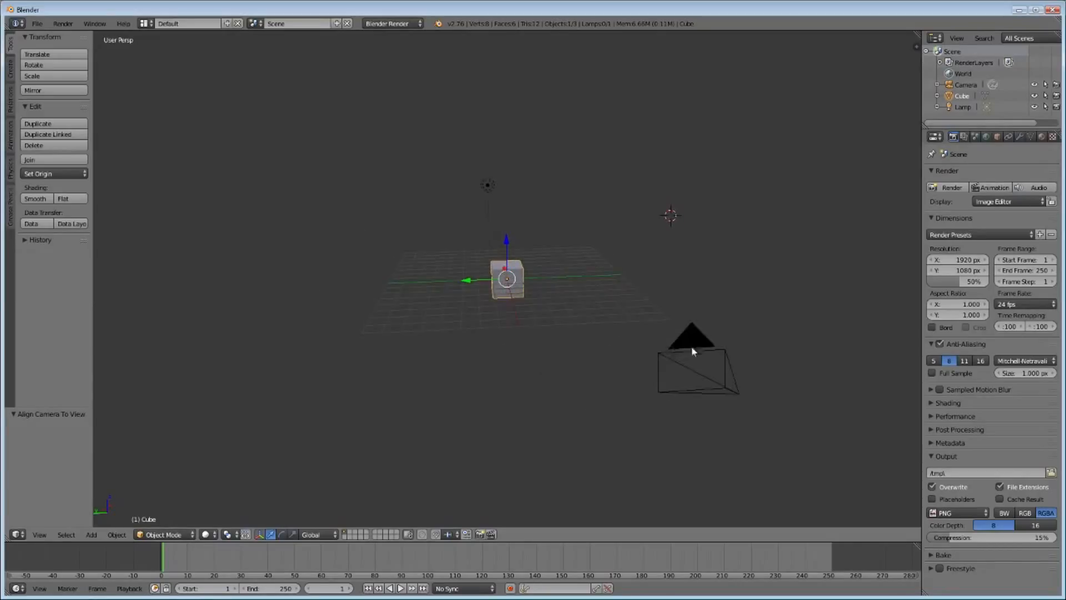
{"action": "middle_click_drag", "start_coordinate": [730, 378], "coordinate": [775, 336]}
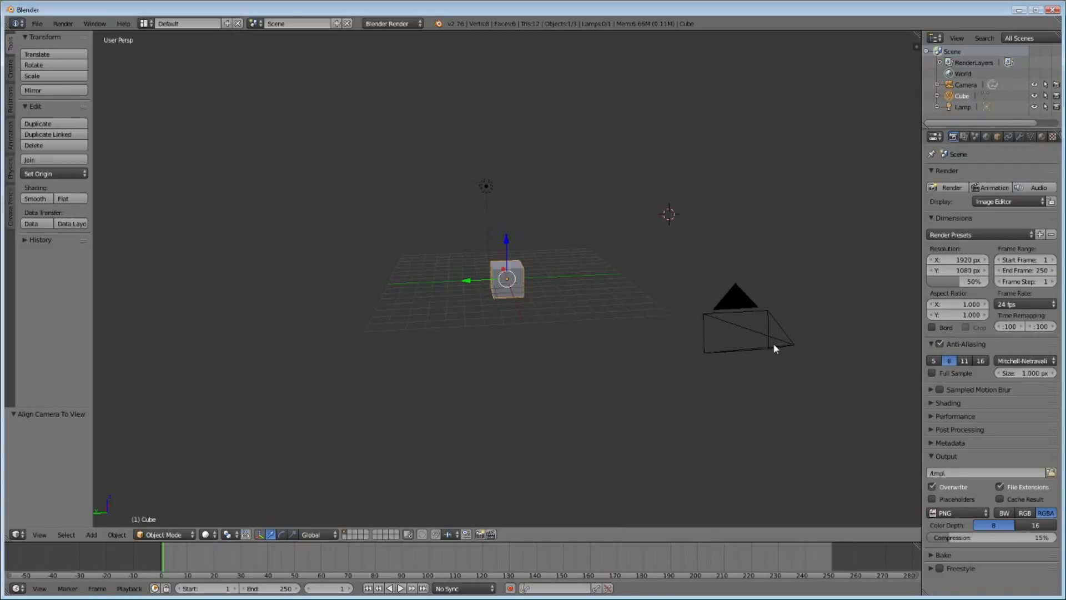
{"action": "left_click", "coordinate": [966, 85]}
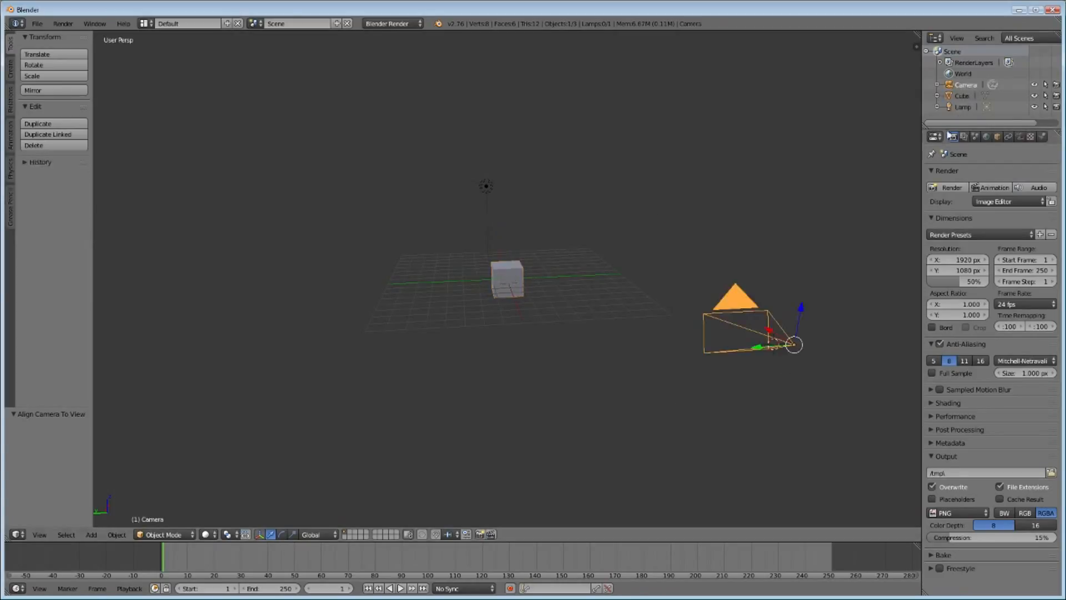
{"action": "key", "text": "g"}
{"action": "key", "text": "z"}
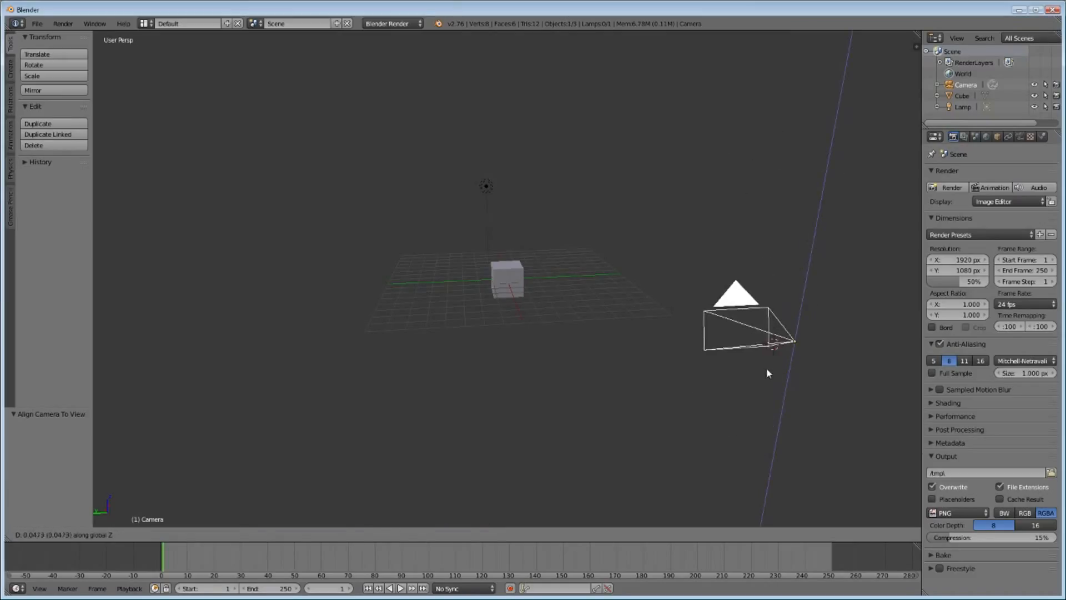
{"action": "left_click", "coordinate": [802, 391]}
{"action": "key", "text": "g"}
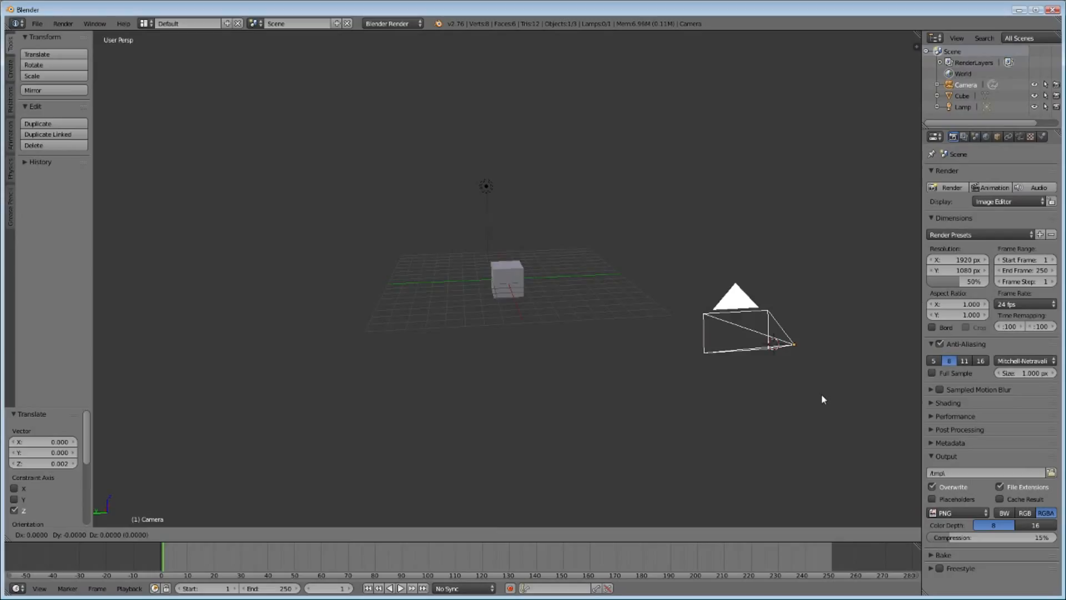
{"action": "key", "text": "x"}
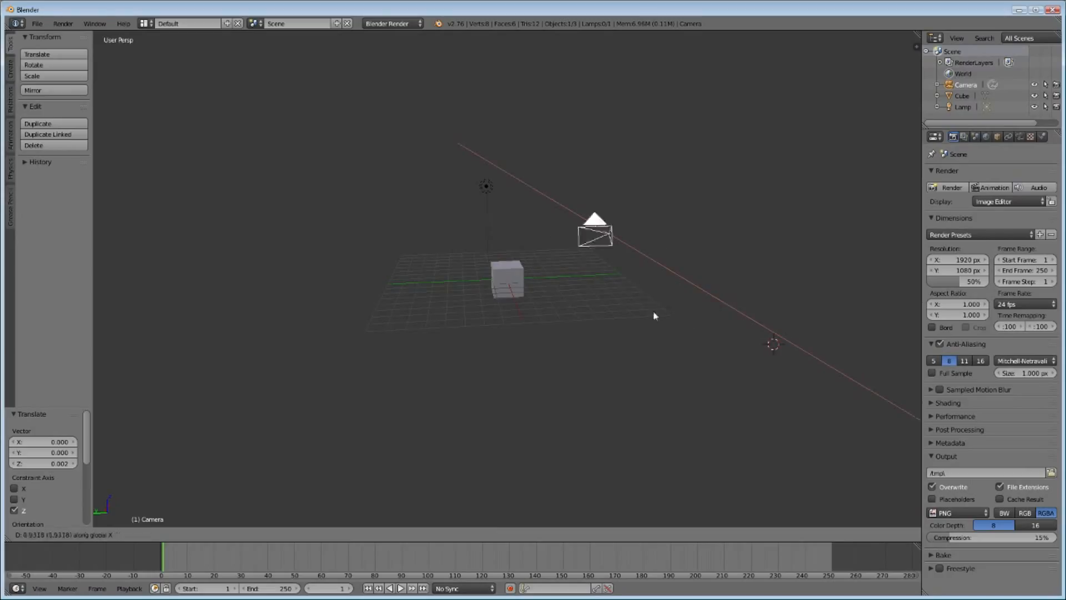
{"action": "left_click", "coordinate": [811, 386]}
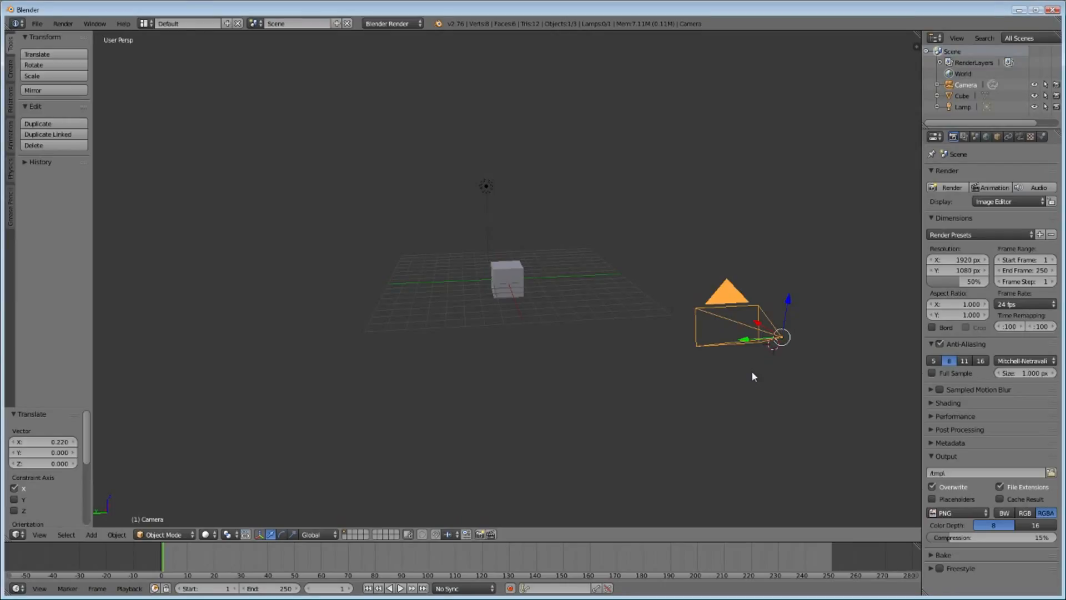
- Switch the viewport to wireframe display and place the 3D cursor in the empty space just beside the camera
{"action": "key", "text": "z"}
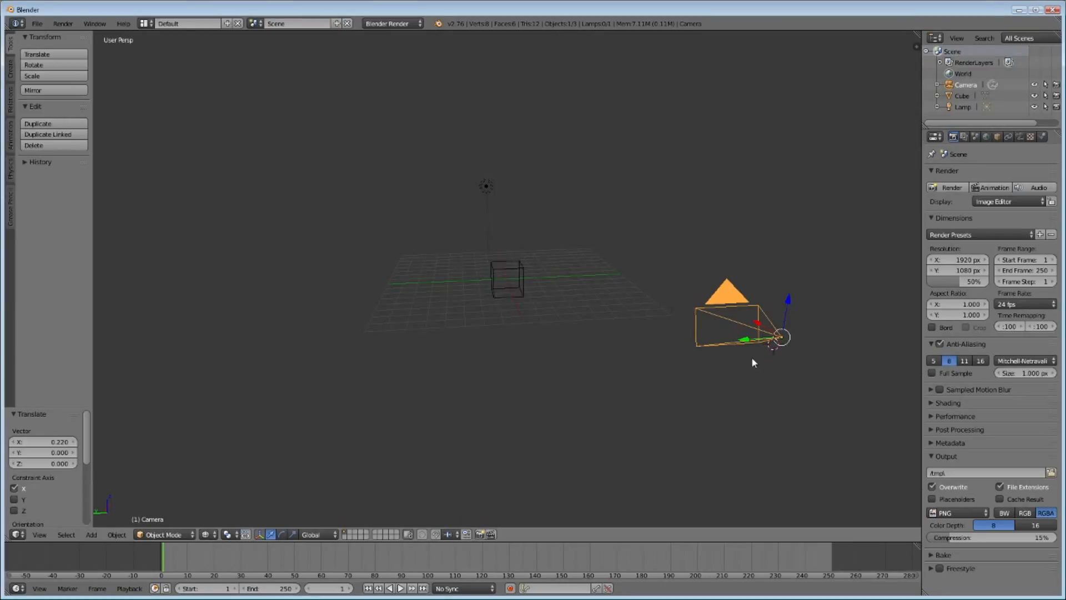
{"action": "left_click", "coordinate": [962, 95]}
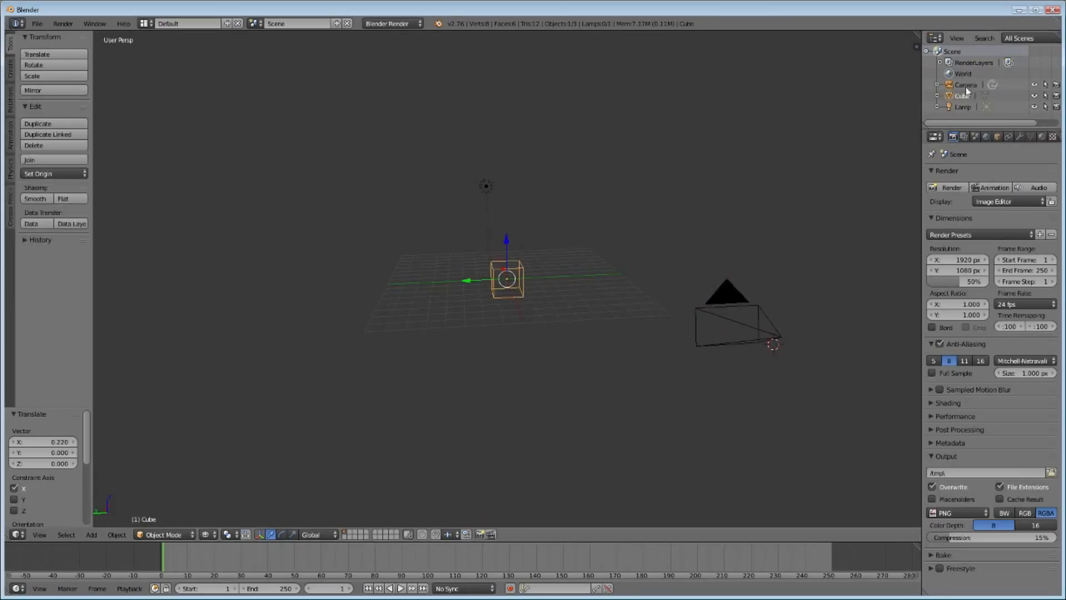
{"action": "left_click", "coordinate": [966, 84]}
{"action": "key", "text": "ctrl+z"}
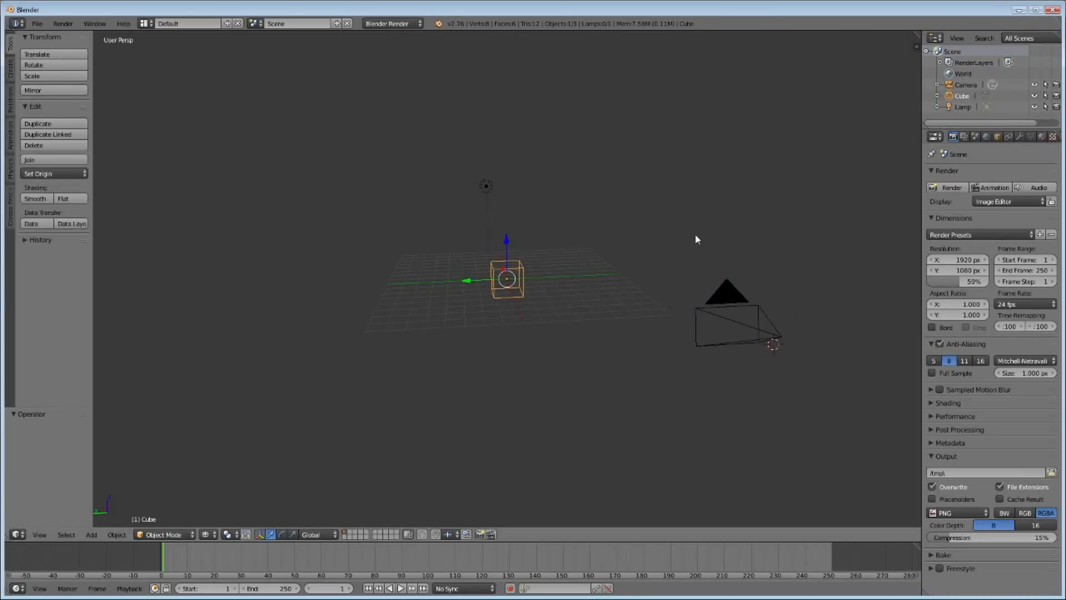
{"action": "key", "text": "ctrl+shift+z"}
{"action": "left_click", "coordinate": [823, 309]}
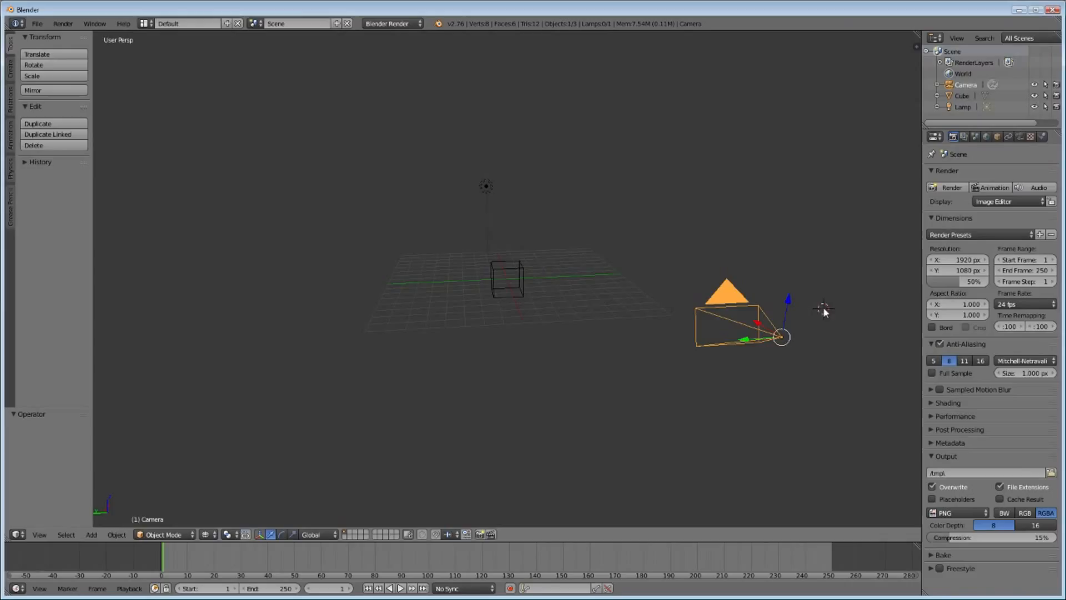
- Move the cube freely by about 0.15 in X, -0.06 in Y and 0.51 in Z
{"action": "left_click", "coordinate": [963, 97]}
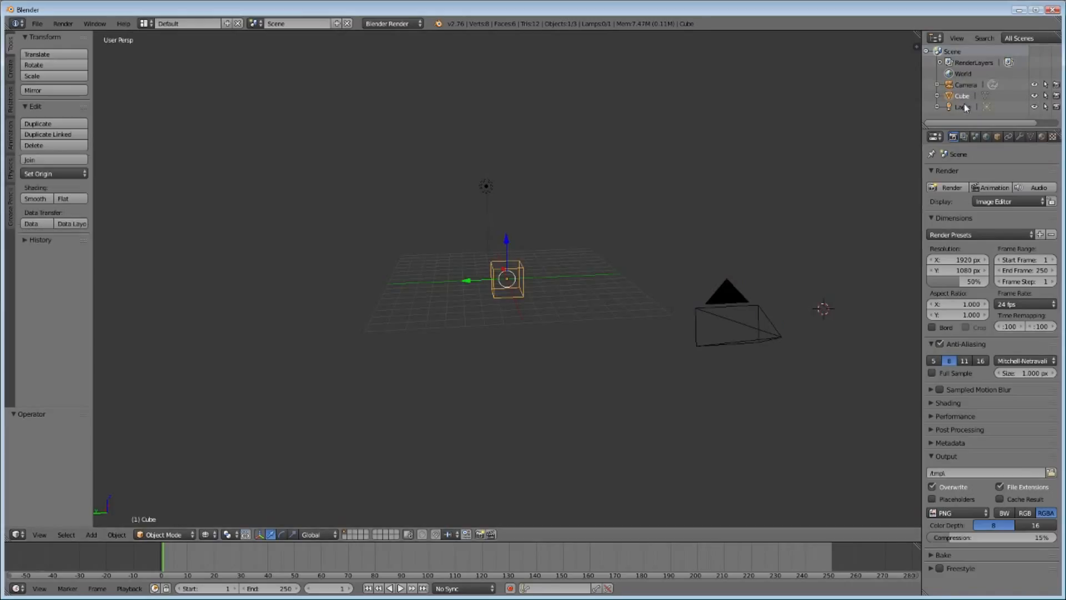
{"action": "key", "text": "g"}
{"action": "left_click", "coordinate": [785, 296]}
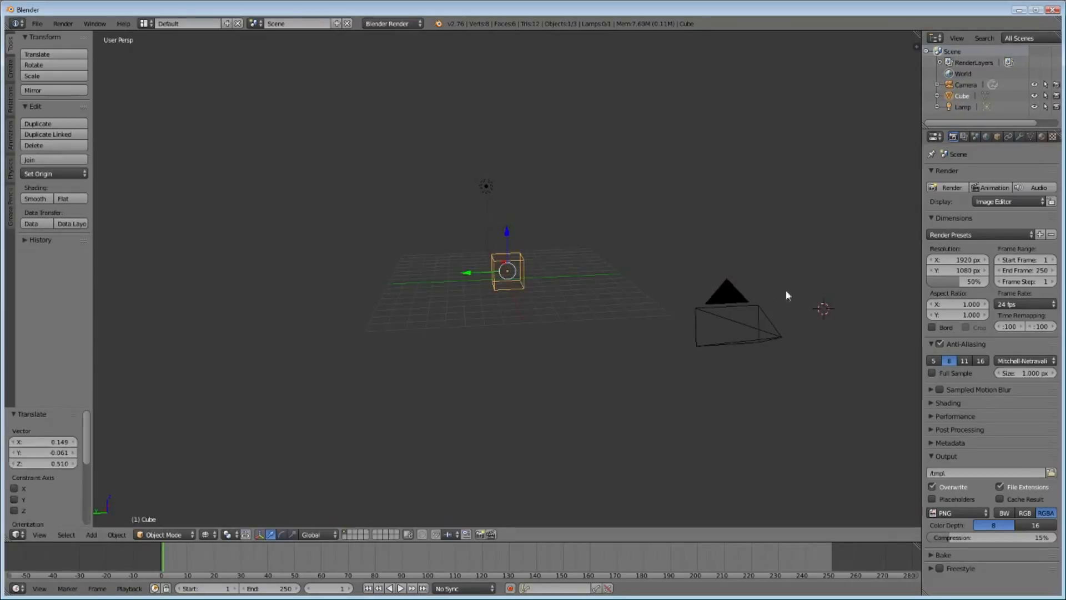
- Align the camera to a slightly elevated corner view of the wireframe cube
{"action": "middle_click_drag", "start_coordinate": [557, 252], "coordinate": [578, 292]}
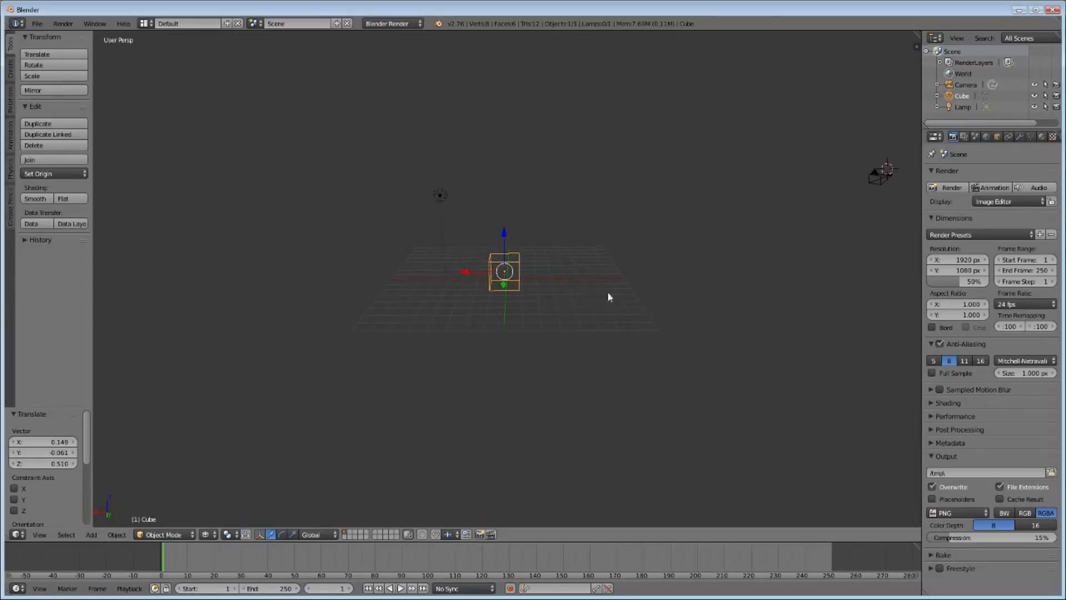
{"action": "middle_click_drag", "start_coordinate": [608, 296], "coordinate": [662, 218]}
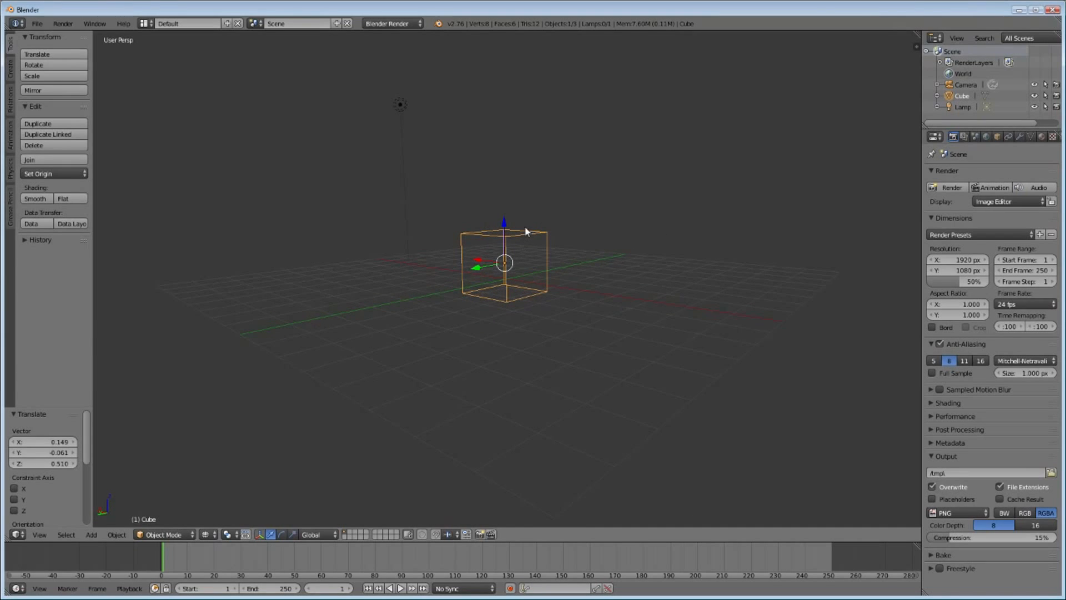
{"action": "middle_click_drag", "start_coordinate": [526, 231], "coordinate": [549, 214]}
{"action": "middle_click_drag", "start_coordinate": [457, 217], "coordinate": [607, 218]}
{"action": "middle_click_drag", "start_coordinate": [454, 220], "coordinate": [506, 233]}
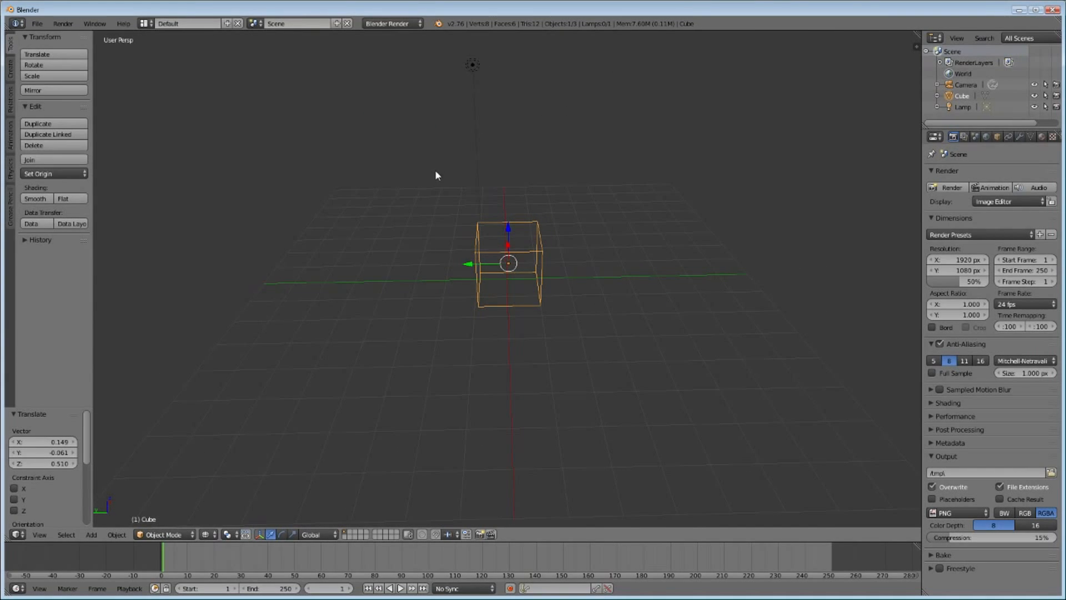
{"action": "middle_click_drag", "start_coordinate": [435, 174], "coordinate": [494, 136]}
{"action": "scroll", "coordinate": [490, 142], "scroll_direction": "down", "scroll_amount": 3}
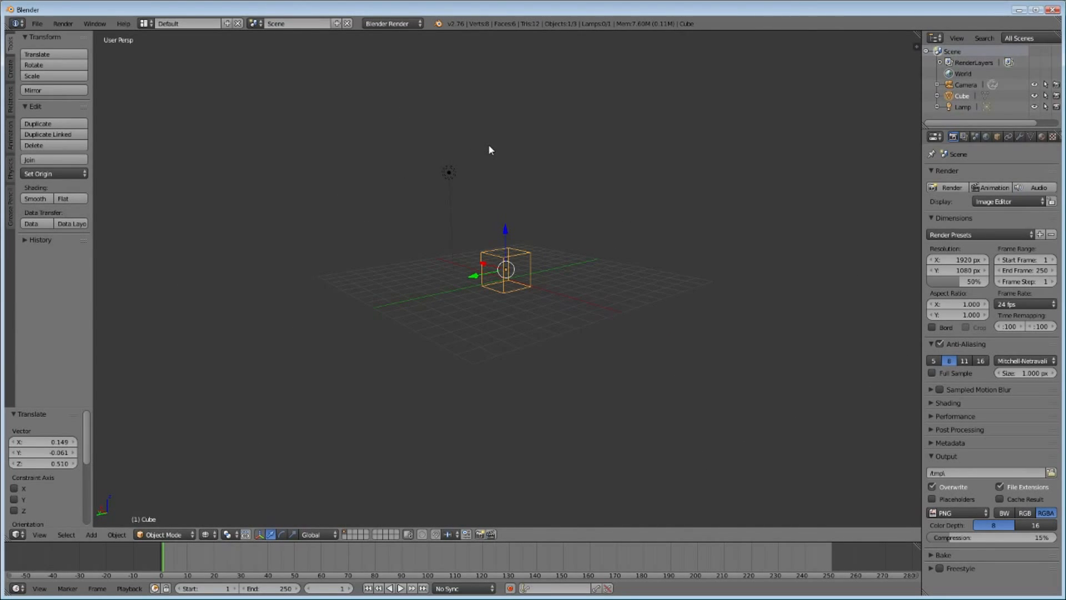
{"action": "key", "text": "ctrl+alt+KP_0"}
{"action": "scroll", "coordinate": [543, 225], "scroll_direction": "up", "scroll_amount": 2}
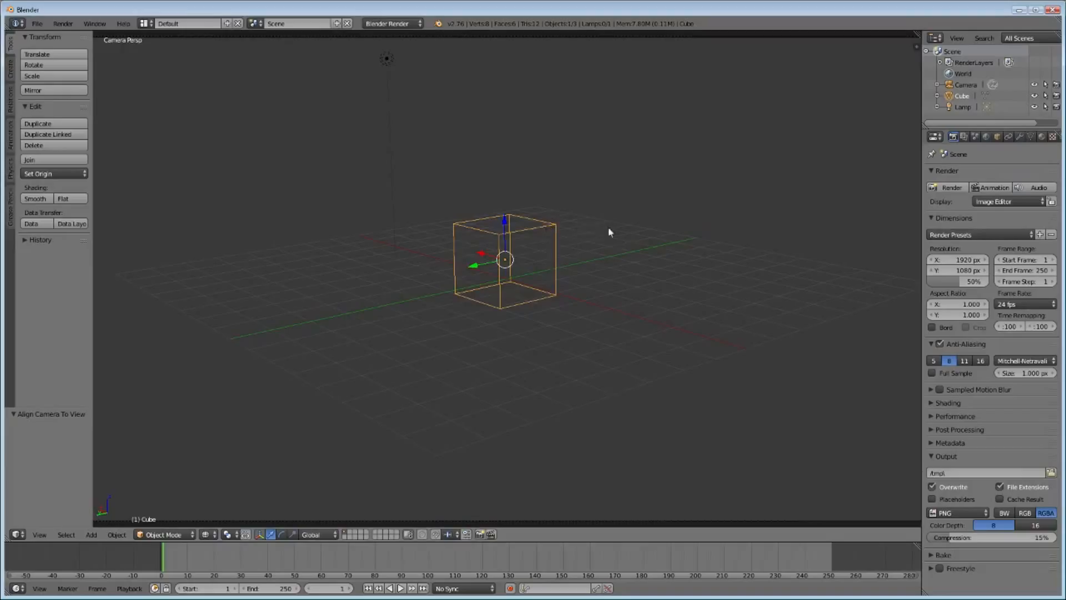
{"action": "middle_click_drag", "start_coordinate": [609, 232], "coordinate": [591, 241]}
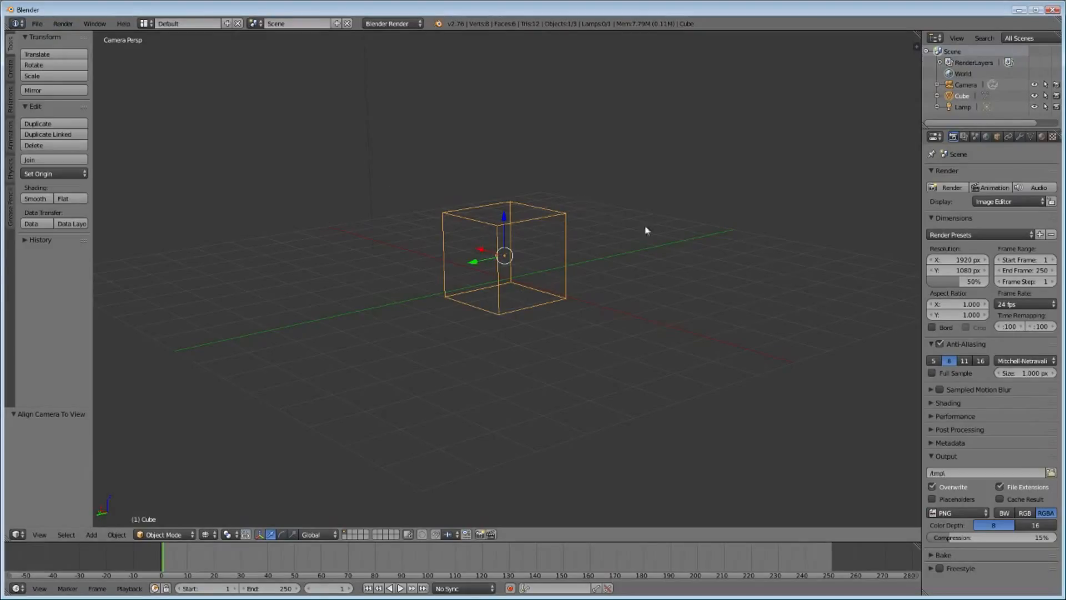
- Realign the camera to a corner view of the cube from another side
{"action": "middle_click_drag", "start_coordinate": [480, 275], "coordinate": [577, 315]}
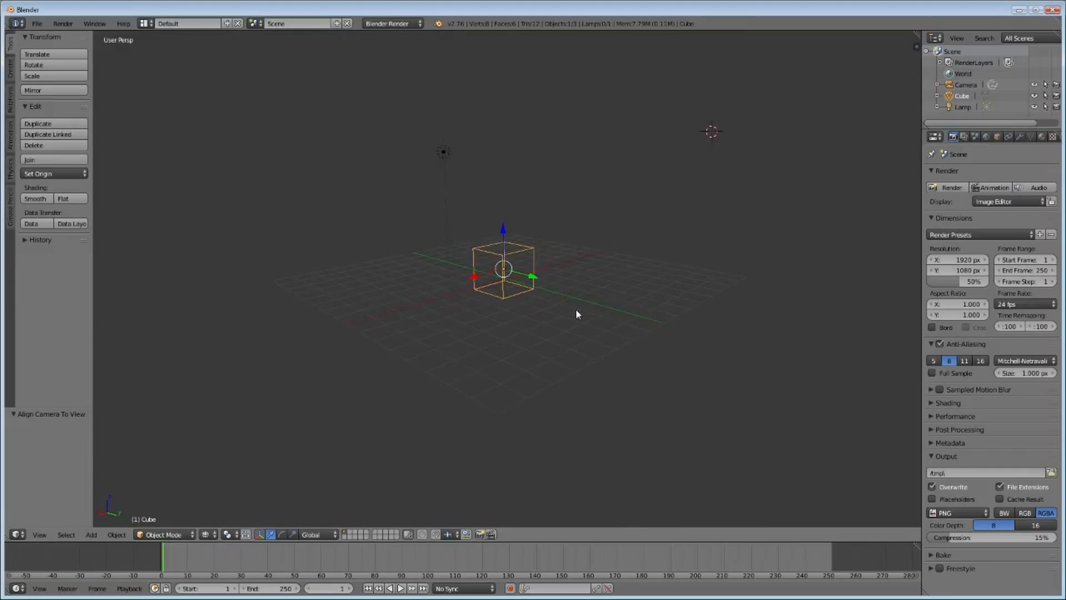
{"action": "key", "text": "KP_0"}
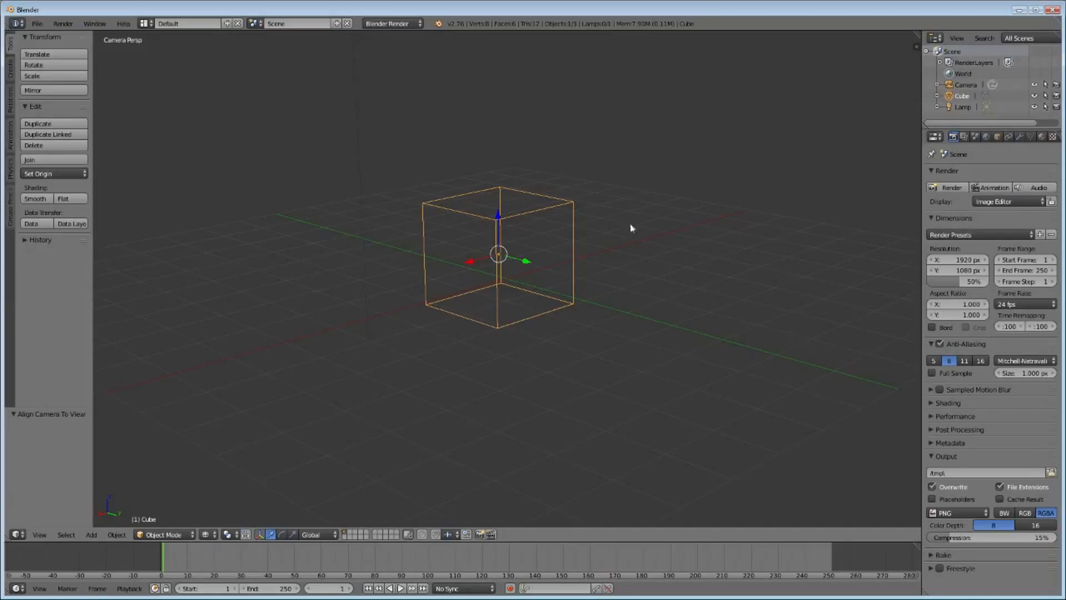
- Select the camera and align it to a low, nearly front-on view of the cube
{"action": "middle_click_drag", "start_coordinate": [659, 359], "coordinate": [621, 385]}
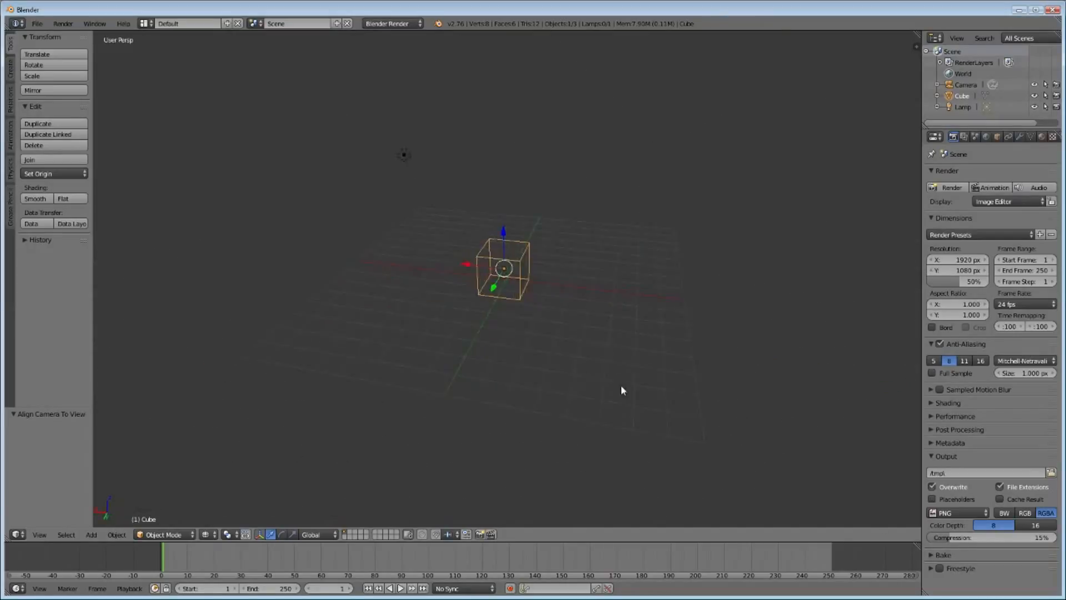
{"action": "middle_click_drag", "start_coordinate": [648, 352], "coordinate": [423, 328]}
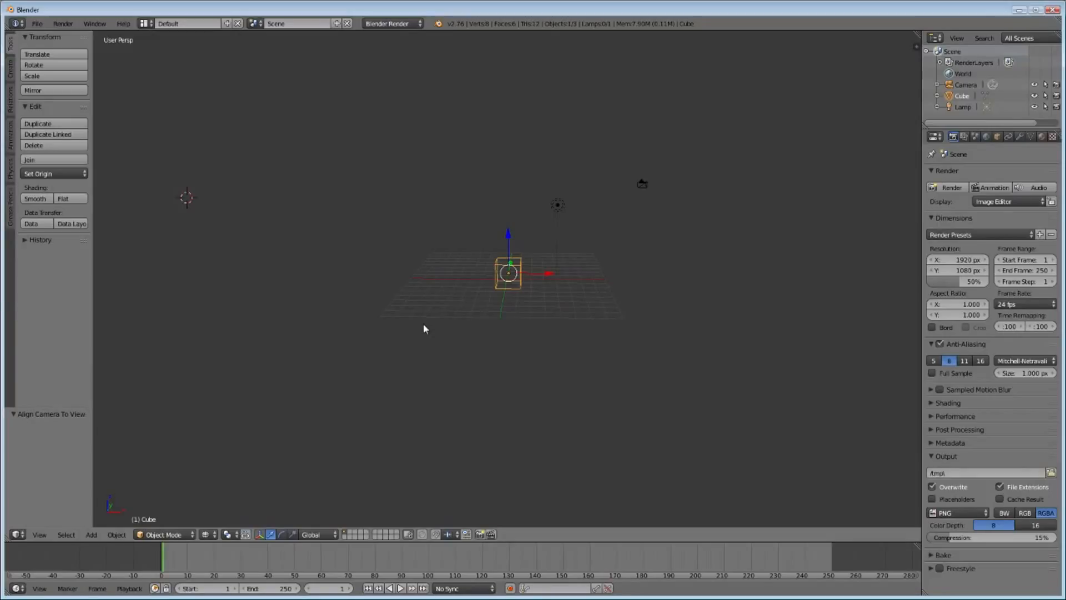
{"action": "middle_click_drag", "start_coordinate": [424, 328], "coordinate": [484, 314]}
{"action": "scroll", "coordinate": [483, 315], "scroll_direction": "down", "scroll_amount": 2}
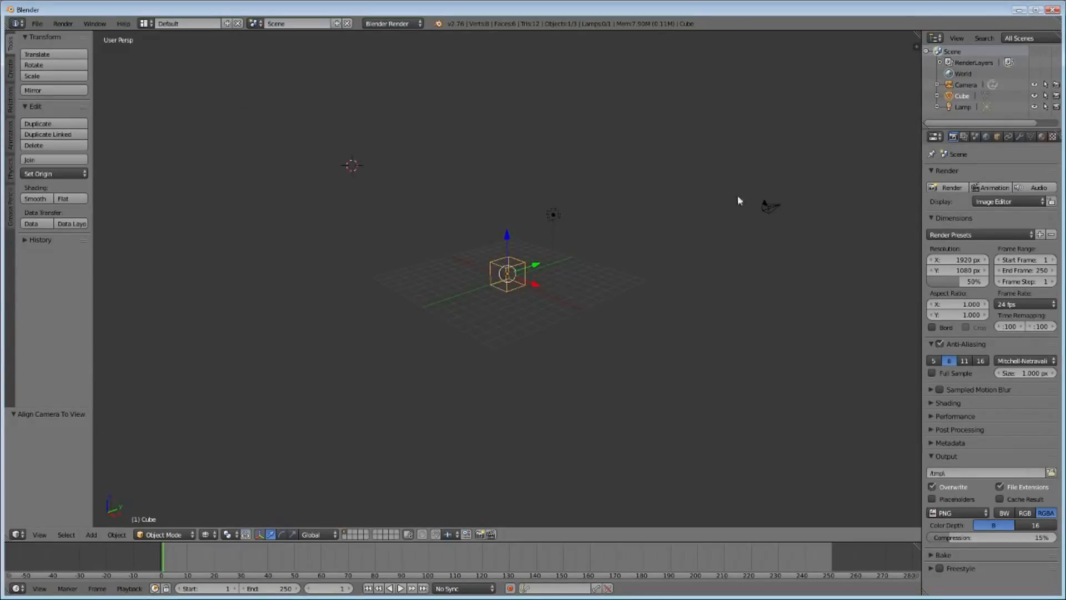
{"action": "left_click", "coordinate": [968, 88]}
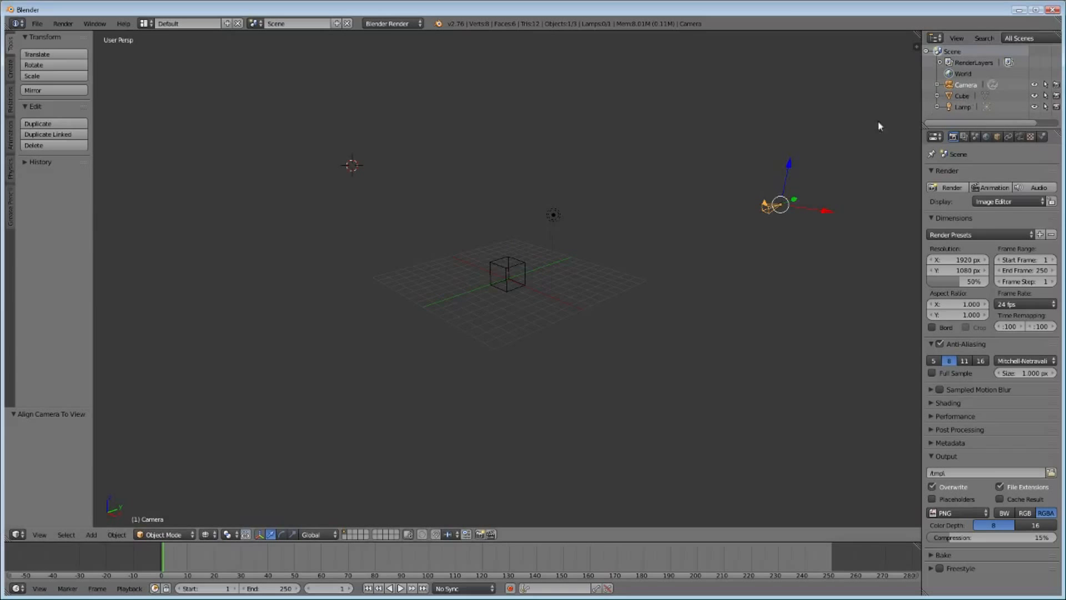
{"action": "middle_click_drag", "start_coordinate": [780, 225], "coordinate": [590, 274]}
{"action": "scroll", "coordinate": [557, 255], "scroll_direction": "up", "scroll_amount": 5}
{"action": "scroll", "coordinate": [588, 274], "scroll_direction": "up", "scroll_amount": 4}
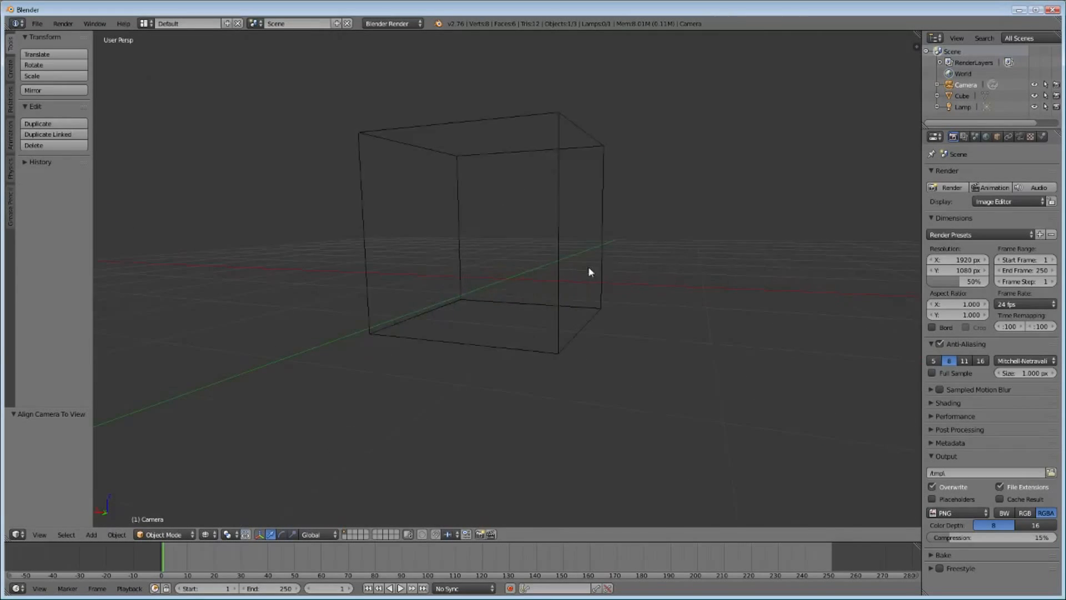
{"action": "key", "text": "ctrl+alt+KP_0"}
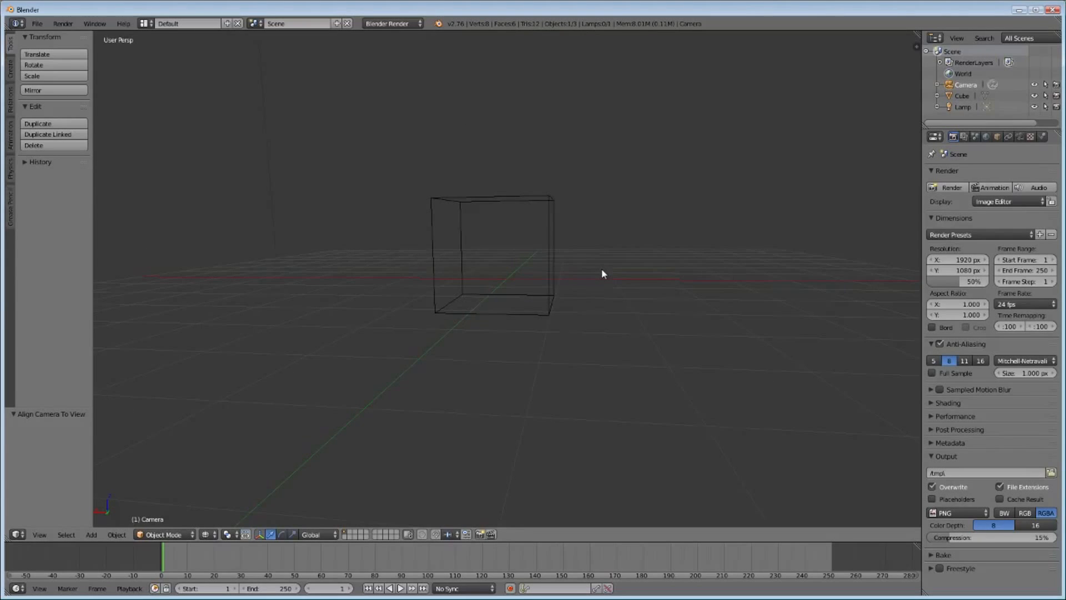
- Examine the camera frame at different zoom levels, comparing its border with the cube selected and with the camera selected
{"action": "scroll", "coordinate": [602, 269], "scroll_direction": "up", "scroll_amount": 4}
{"action": "scroll", "coordinate": [602, 281], "scroll_direction": "down", "scroll_amount": 2}
{"action": "scroll", "coordinate": [602, 282], "scroll_direction": "up", "scroll_amount": 1}
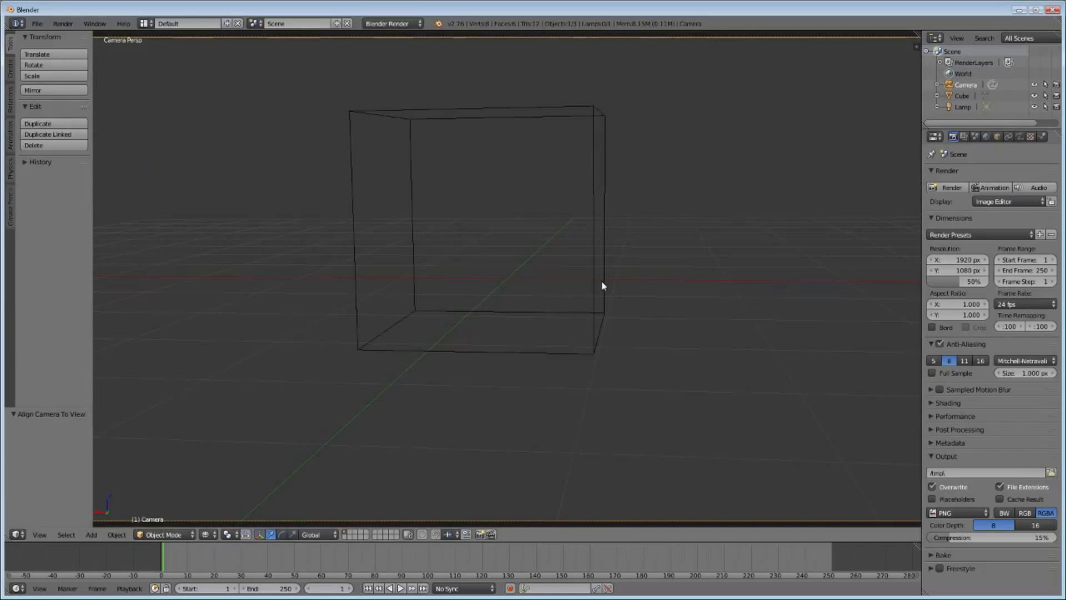
{"action": "scroll", "coordinate": [604, 286], "scroll_direction": "up", "scroll_amount": 1}
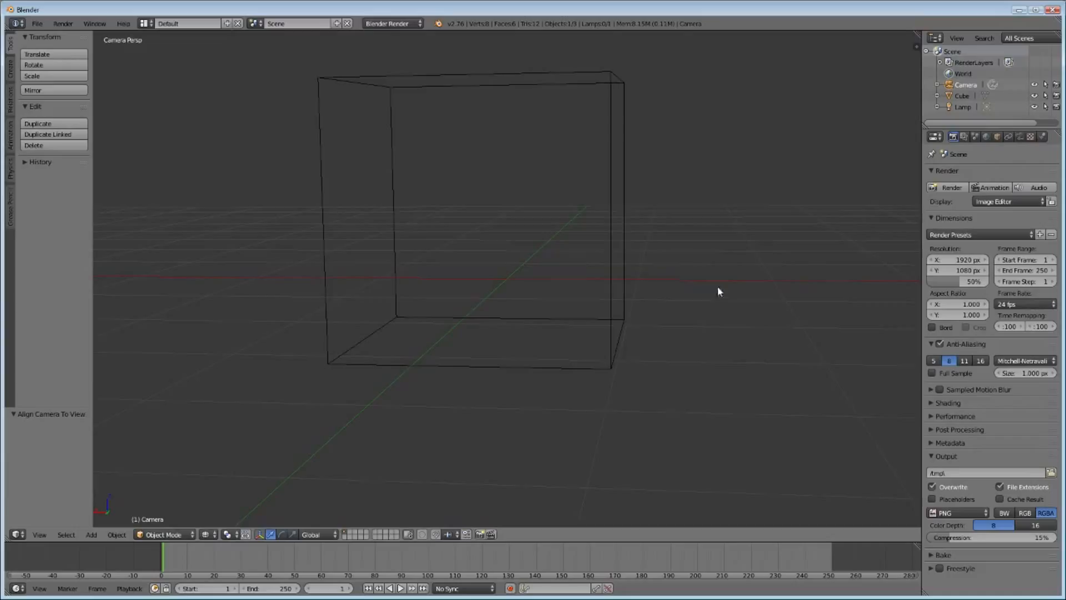
{"action": "scroll", "coordinate": [719, 291], "scroll_direction": "down", "scroll_amount": 1}
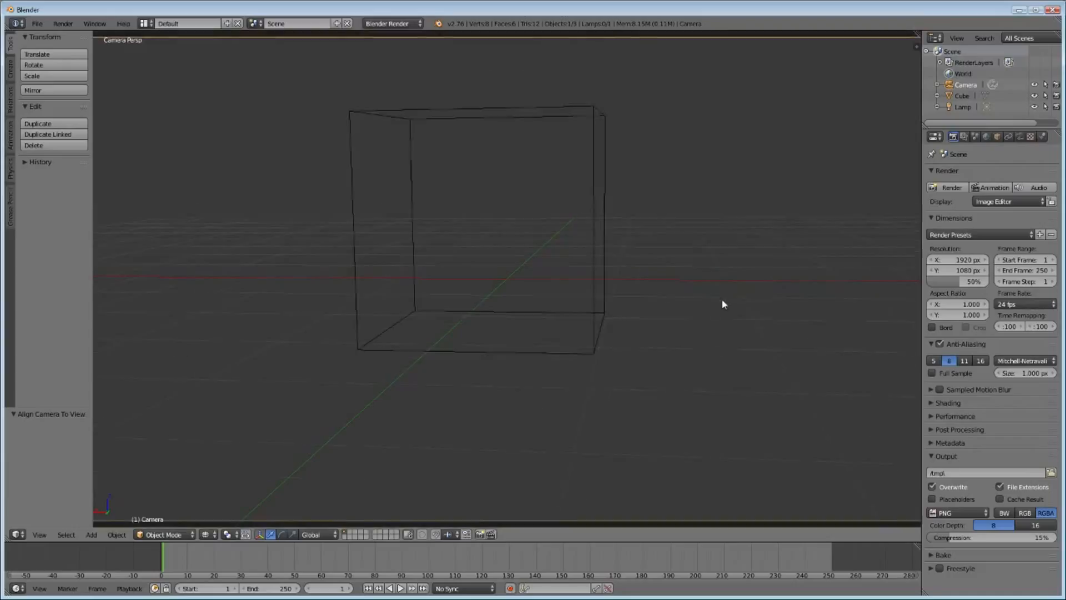
{"action": "scroll", "coordinate": [723, 302], "scroll_direction": "up", "scroll_amount": 1}
{"action": "scroll", "coordinate": [664, 290], "scroll_direction": "down", "scroll_amount": 1}
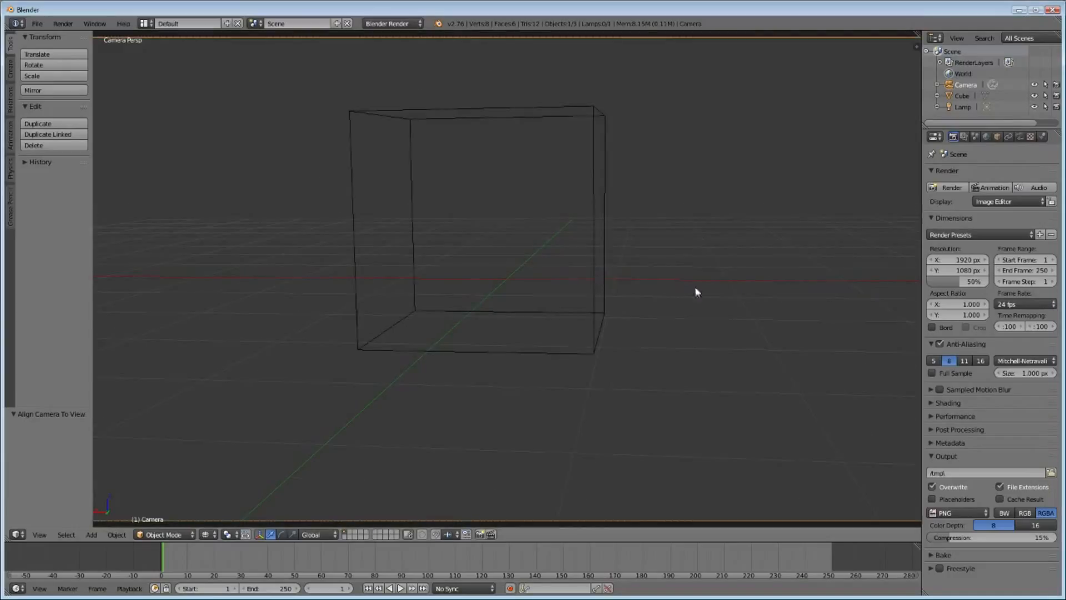
{"action": "scroll", "coordinate": [649, 290], "scroll_direction": "down", "scroll_amount": 2}
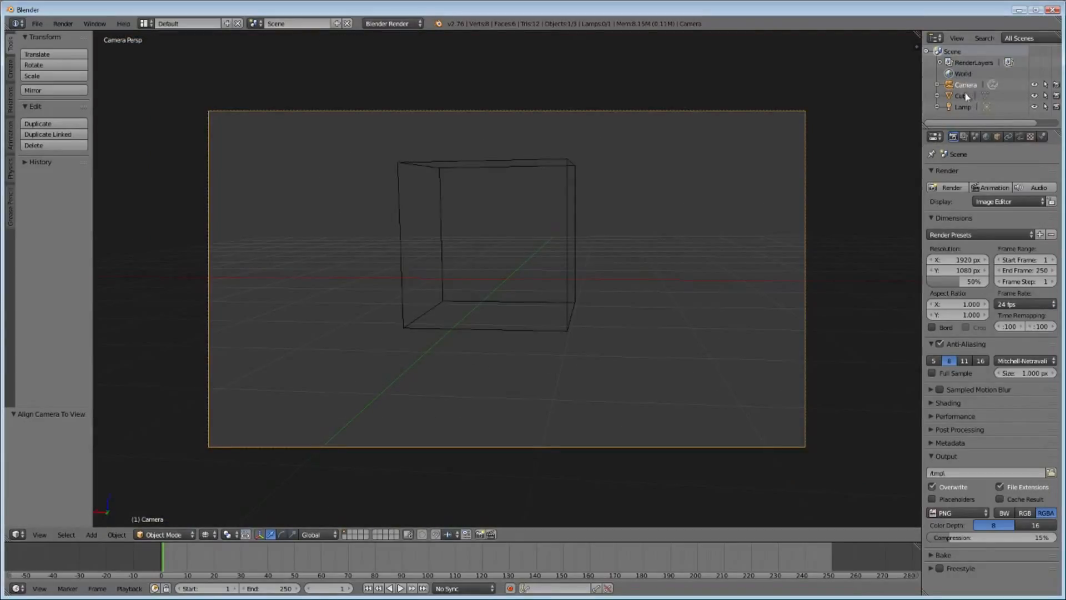
{"action": "left_click", "coordinate": [962, 95]}
{"action": "left_click", "coordinate": [965, 84]}
{"action": "scroll", "coordinate": [642, 231], "scroll_direction": "down", "scroll_amount": 2}
{"action": "scroll", "coordinate": [642, 231], "scroll_direction": "up", "scroll_amount": 3}
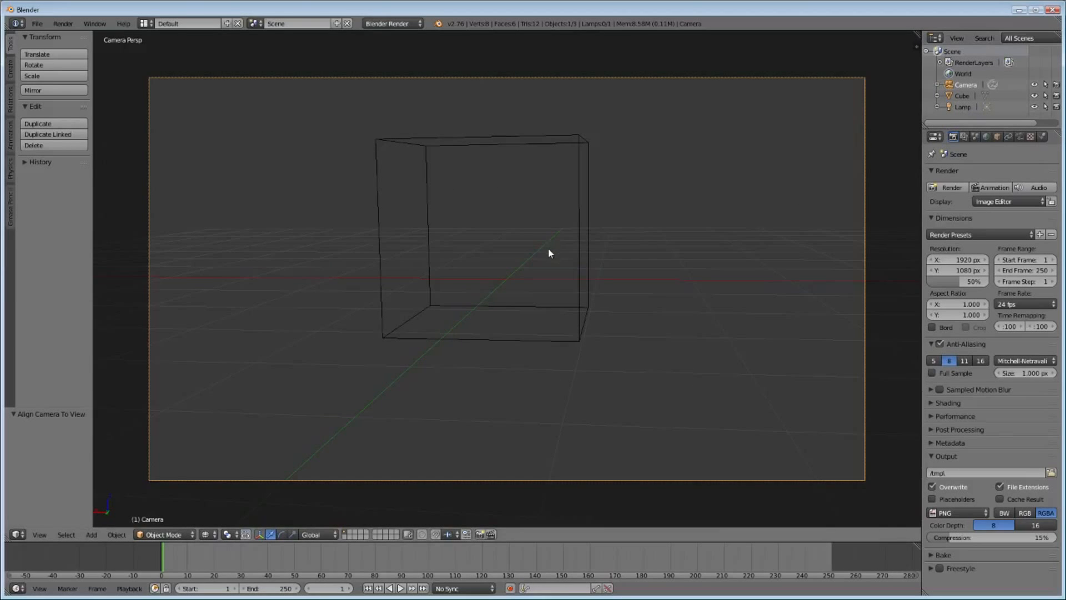
- Leave the camera view and align the camera to a slightly elevated view of another side of the cube
{"action": "key", "text": "KP_0"}
{"action": "key", "text": "KP_6"}
{"action": "key", "text": "KP_6"}
{"action": "key", "text": "KP_6"}
{"action": "key", "text": "KP_6"}
{"action": "key", "text": "KP_6"}
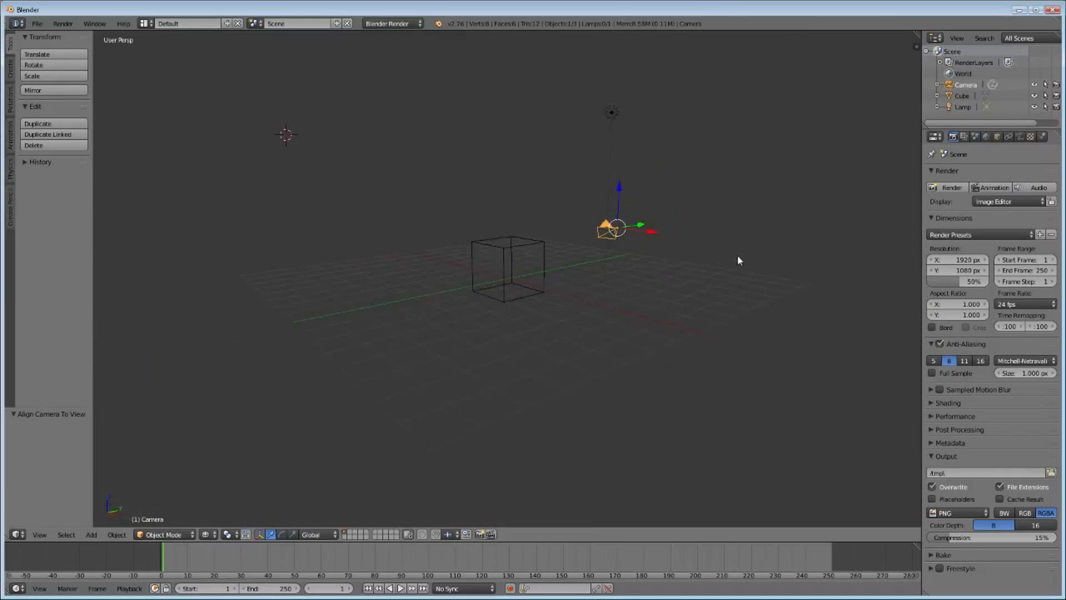
{"action": "key", "text": "ctrl+alt+KP_0"}
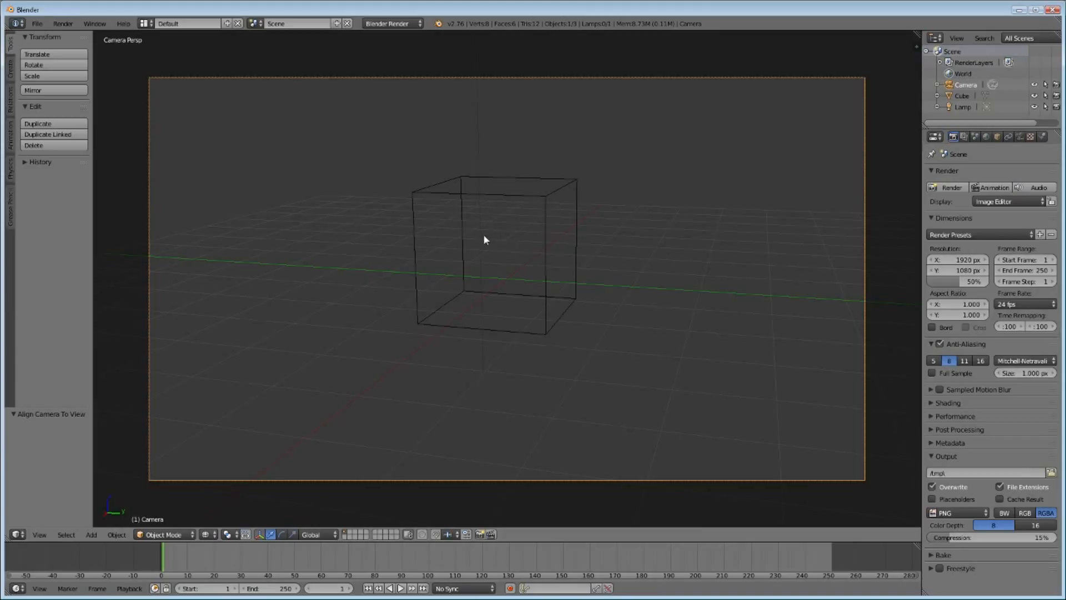
- Select the cube, the lamp and the camera in turn, ending on the lamp, to compare the camera frame's outline
{"action": "scroll", "coordinate": [483, 234], "scroll_direction": "down", "scroll_amount": 2}
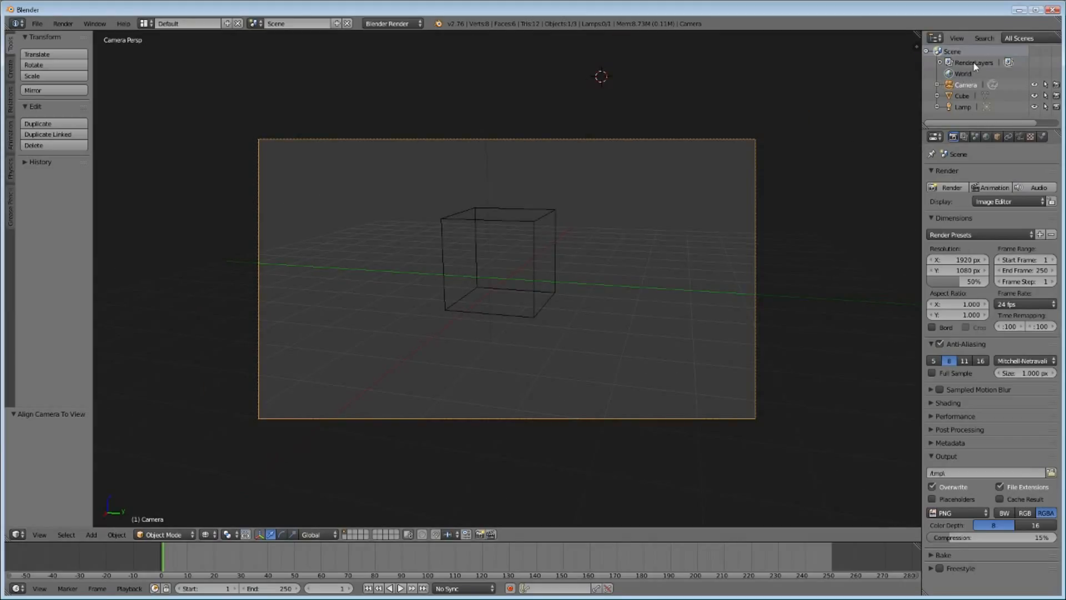
{"action": "left_click", "coordinate": [964, 96]}
{"action": "left_click", "coordinate": [964, 106]}
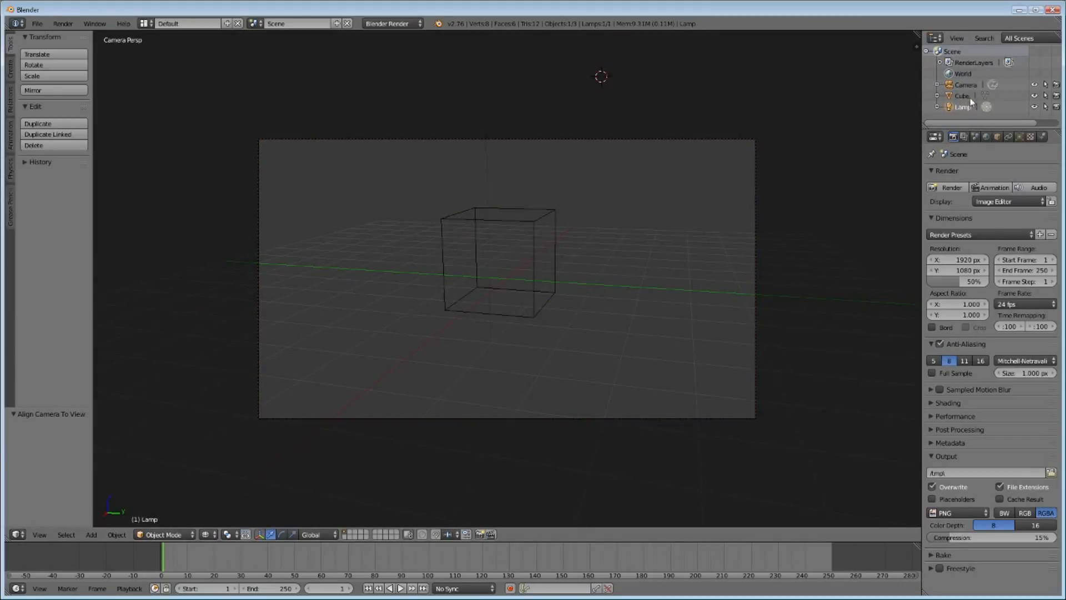
{"action": "left_click", "coordinate": [966, 85]}
{"action": "key", "text": "Home"}
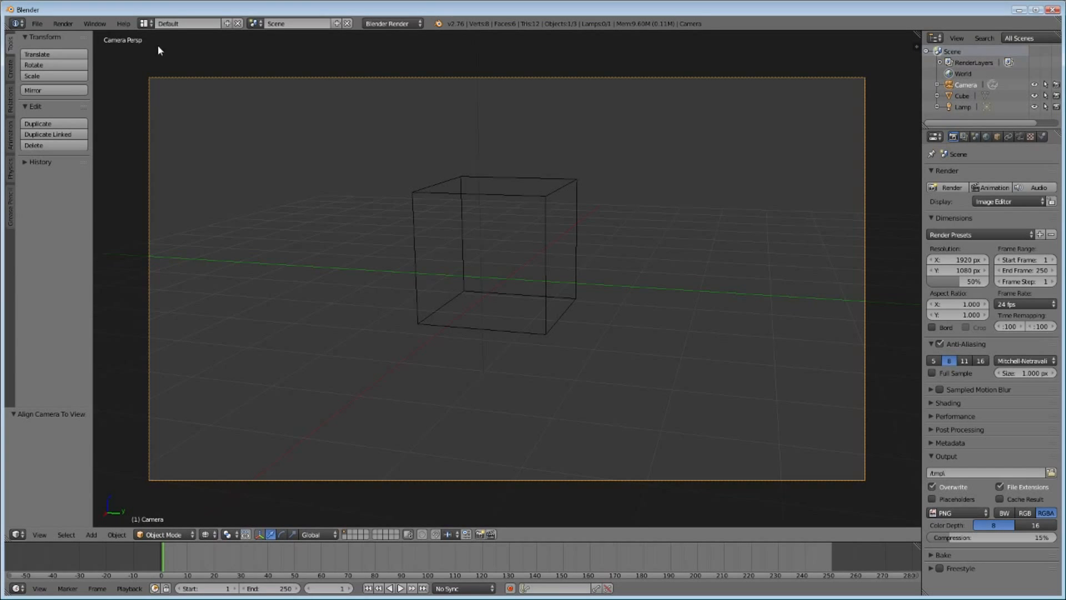
{"action": "left_click", "coordinate": [960, 104]}
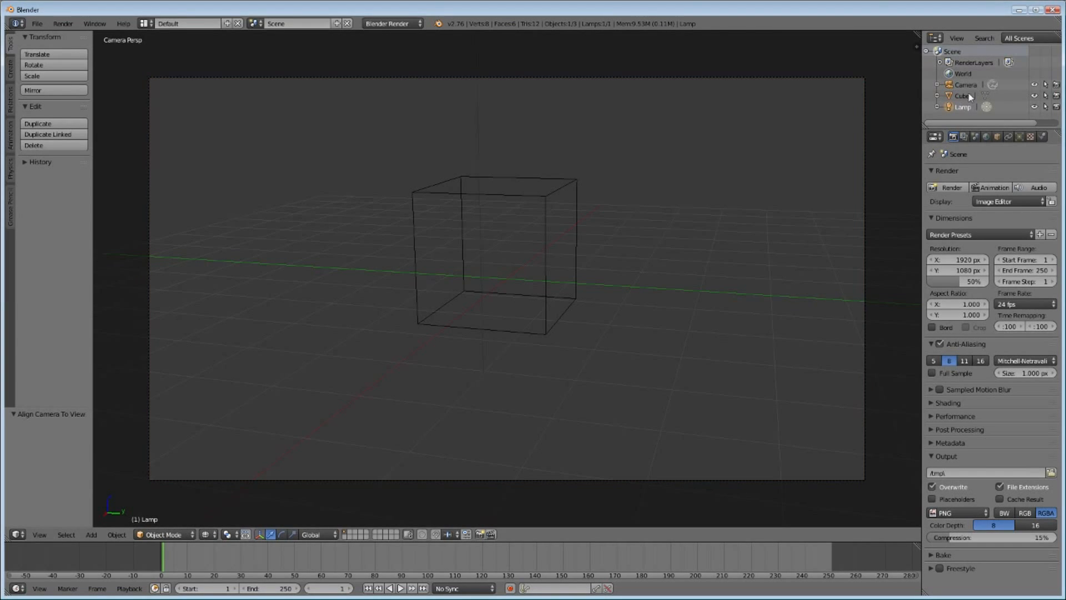
{"action": "scroll", "coordinate": [640, 270], "scroll_direction": "down", "scroll_amount": 2}
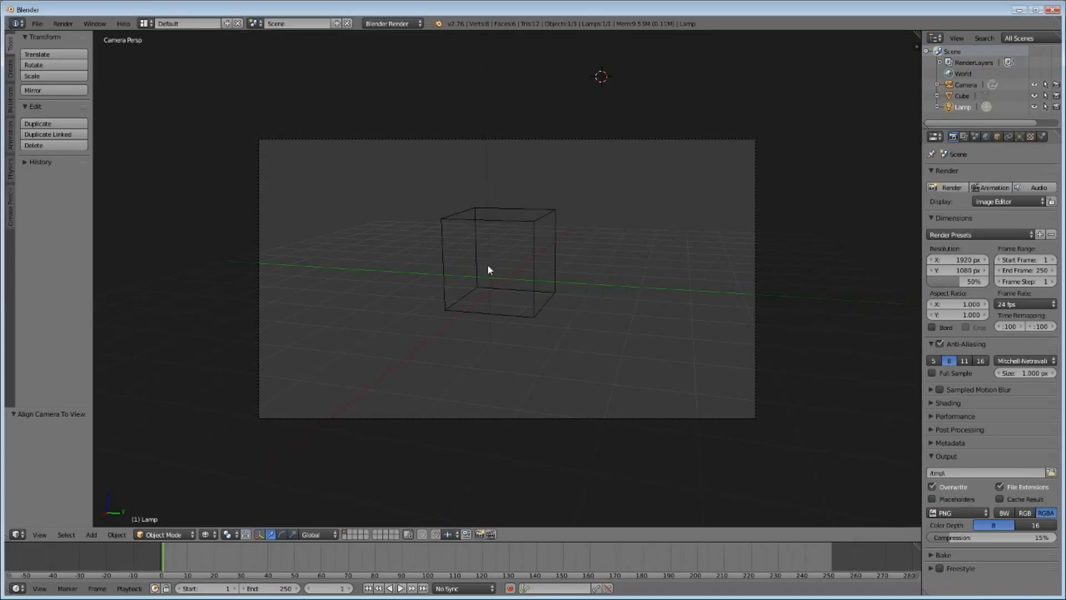
- Align the camera to a distant, low corner view of the cube, with the cube slightly below the frame's centre
{"action": "key", "text": "KP_0"}
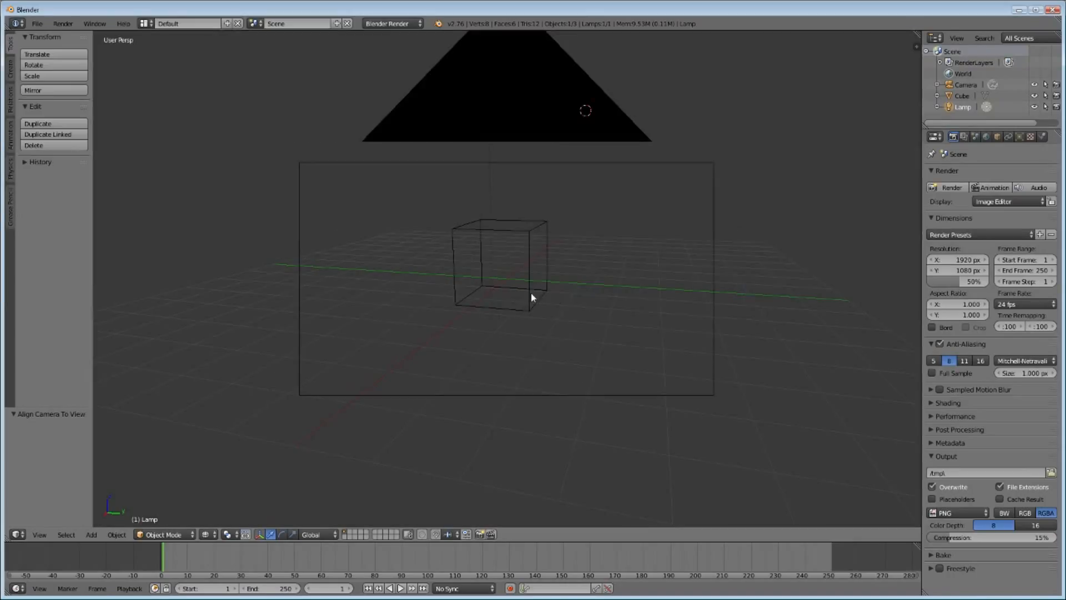
{"action": "scroll", "coordinate": [529, 293], "scroll_direction": "down", "scroll_amount": 2}
{"action": "middle_click_drag", "start_coordinate": [522, 296], "coordinate": [554, 311]}
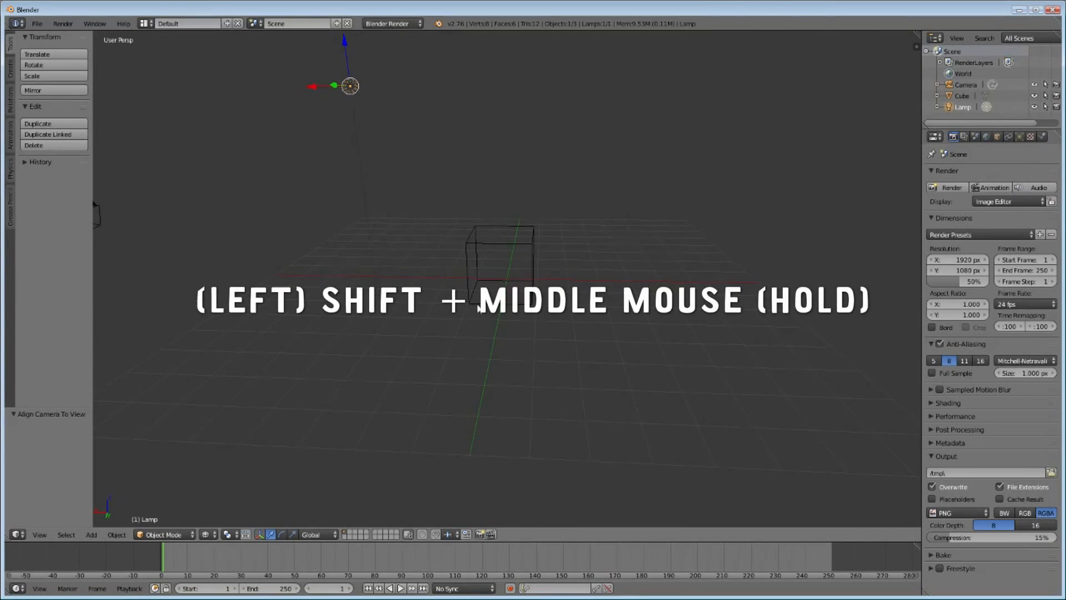
{"action": "middle_click_drag", "start_coordinate": [479, 307], "coordinate": [578, 319]}
{"action": "scroll", "coordinate": [564, 323], "scroll_direction": "up", "scroll_amount": 3}
{"action": "key", "text": "ctrl+alt+KP_0"}
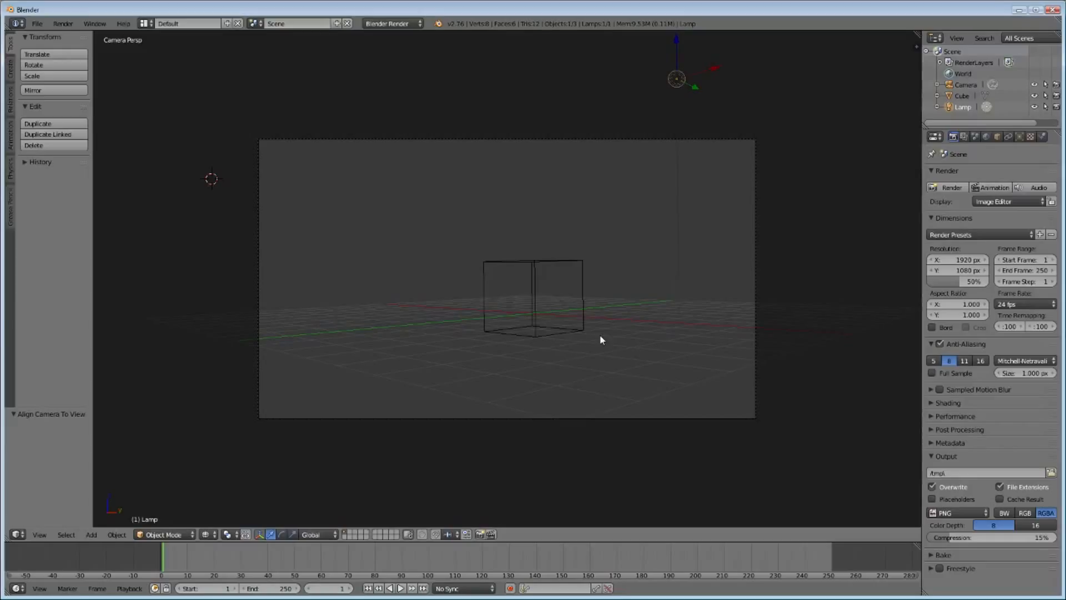
- Realign the camera to a closer view of the same cube corner
{"action": "key", "text": "KP_0"}
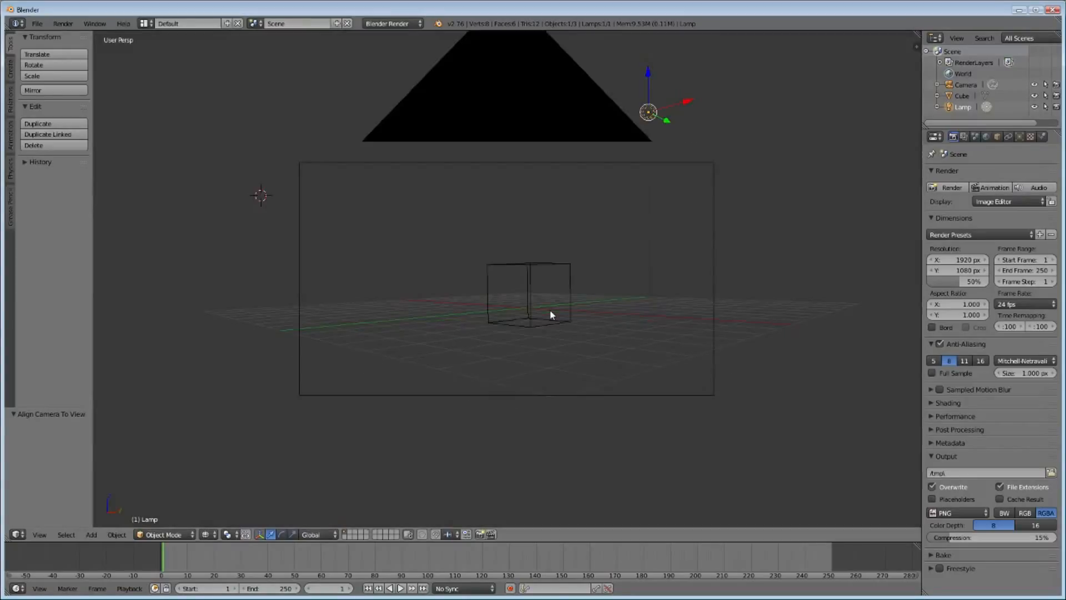
{"action": "scroll", "coordinate": [552, 315], "scroll_direction": "up", "scroll_amount": 2}
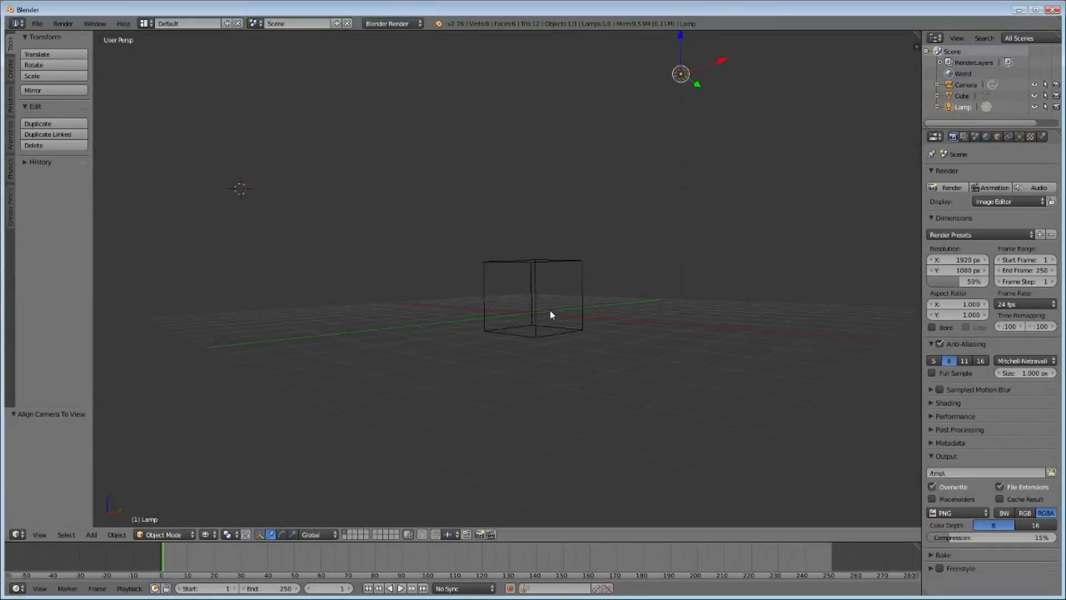
{"action": "scroll", "coordinate": [551, 314], "scroll_direction": "up", "scroll_amount": 1}
{"action": "scroll", "coordinate": [551, 314], "scroll_direction": "down", "scroll_amount": 1}
{"action": "scroll", "coordinate": [552, 315], "scroll_direction": "up", "scroll_amount": 1}
{"action": "key", "text": "KP_0"}
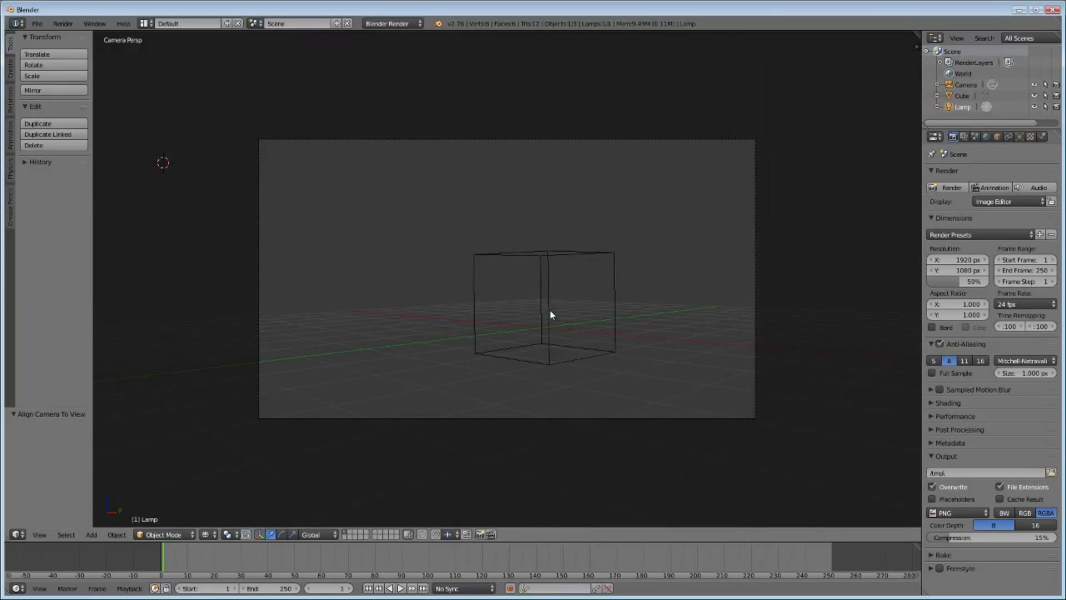
- Shift the viewpoint so the cube sits higher and right of centre, and align the camera to it
{"action": "scroll", "coordinate": [551, 315], "scroll_direction": "up", "scroll_amount": 4}
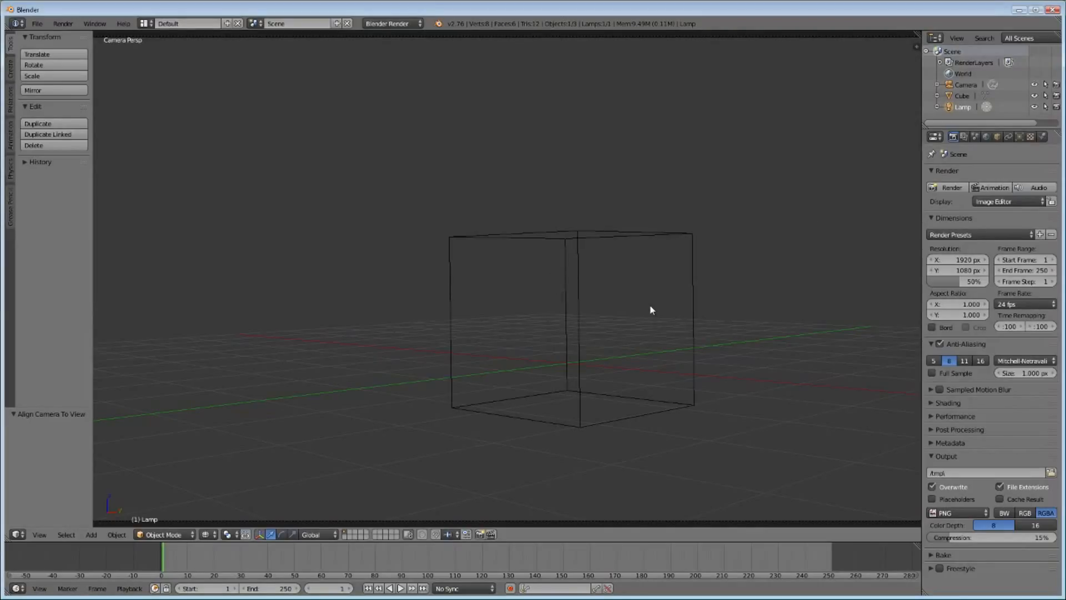
{"action": "key", "text": "KP_0"}
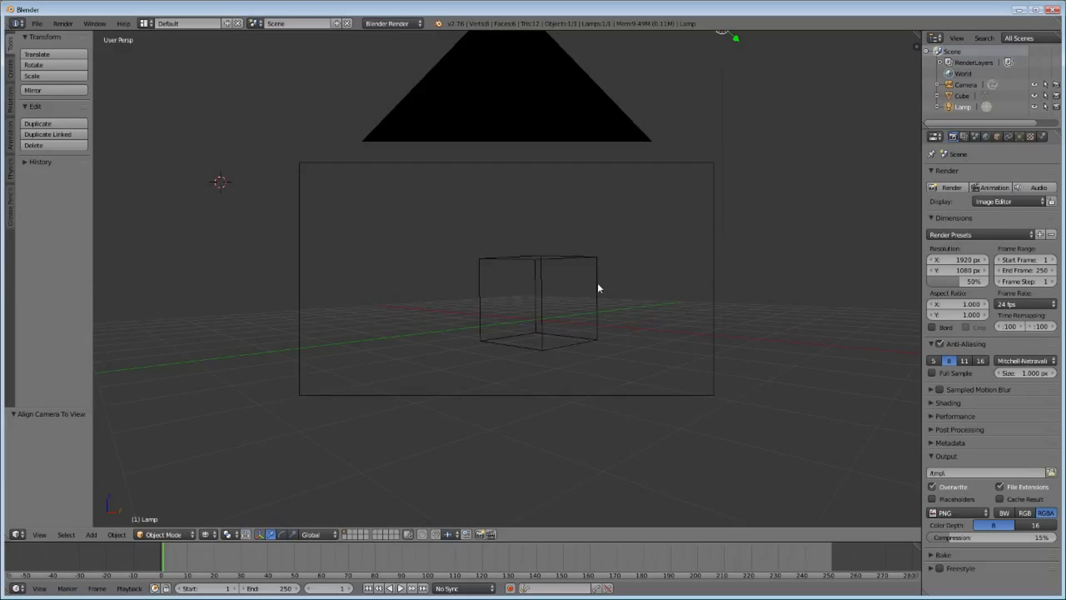
{"action": "middle_click_drag", "start_coordinate": [597, 282], "coordinate": [614, 267]}
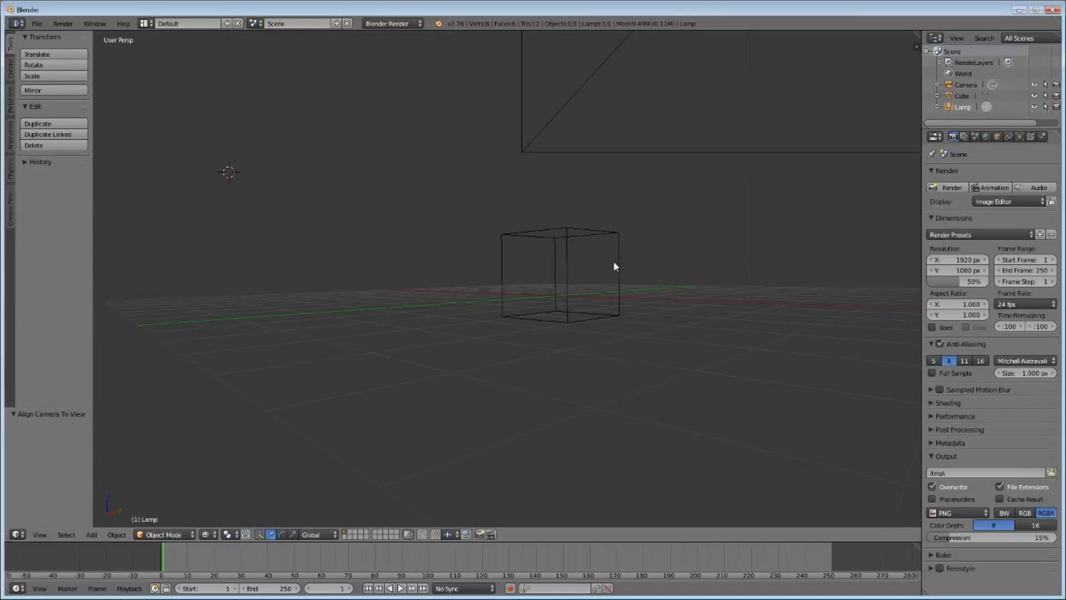
{"action": "key", "text": "KP_0"}
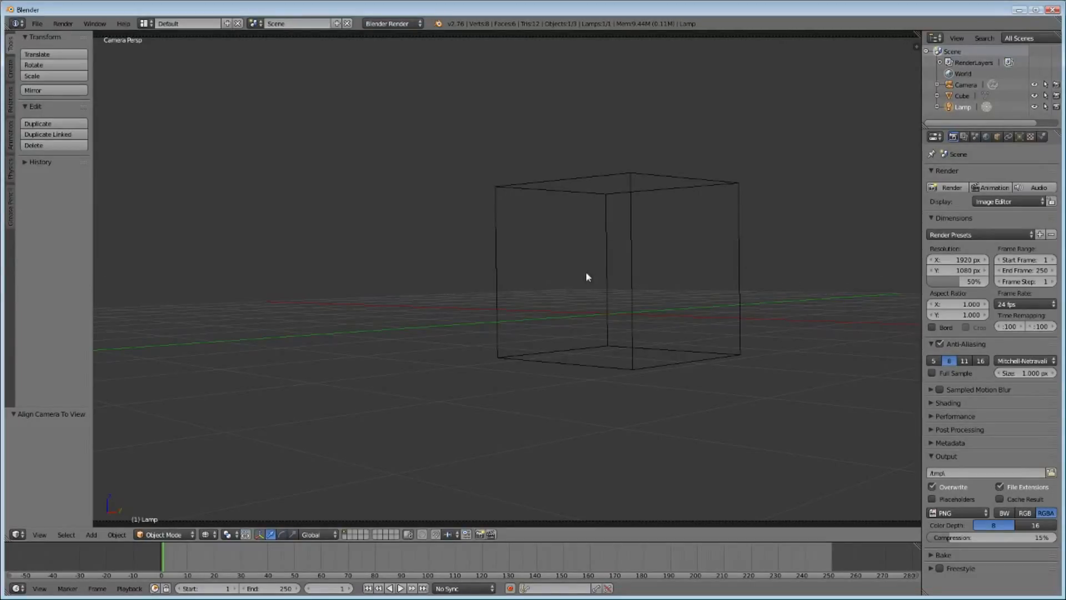
- Realign the camera with the cube framed slightly higher and farther right of centre
{"action": "key", "text": "KP_0"}
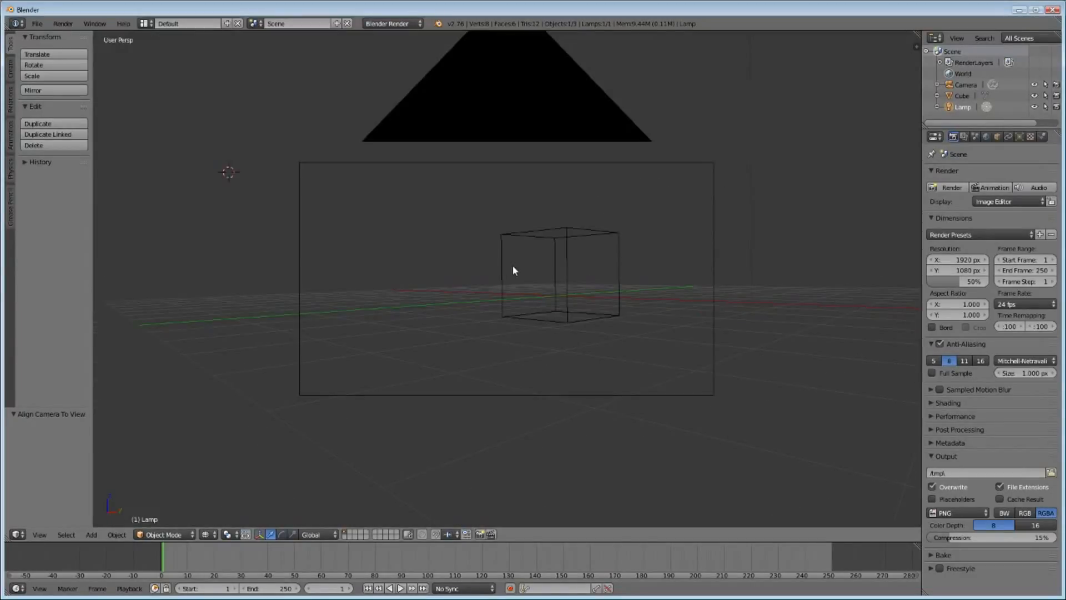
{"action": "scroll", "coordinate": [512, 265], "scroll_direction": "up", "scroll_amount": 4}
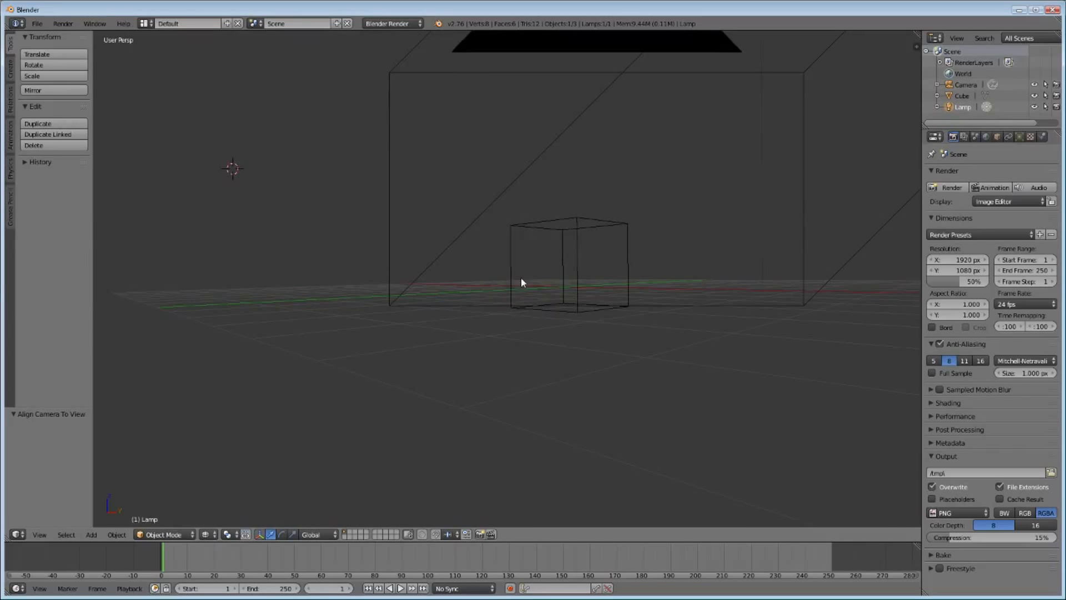
{"action": "key", "text": "ctrl+alt+KP_0"}
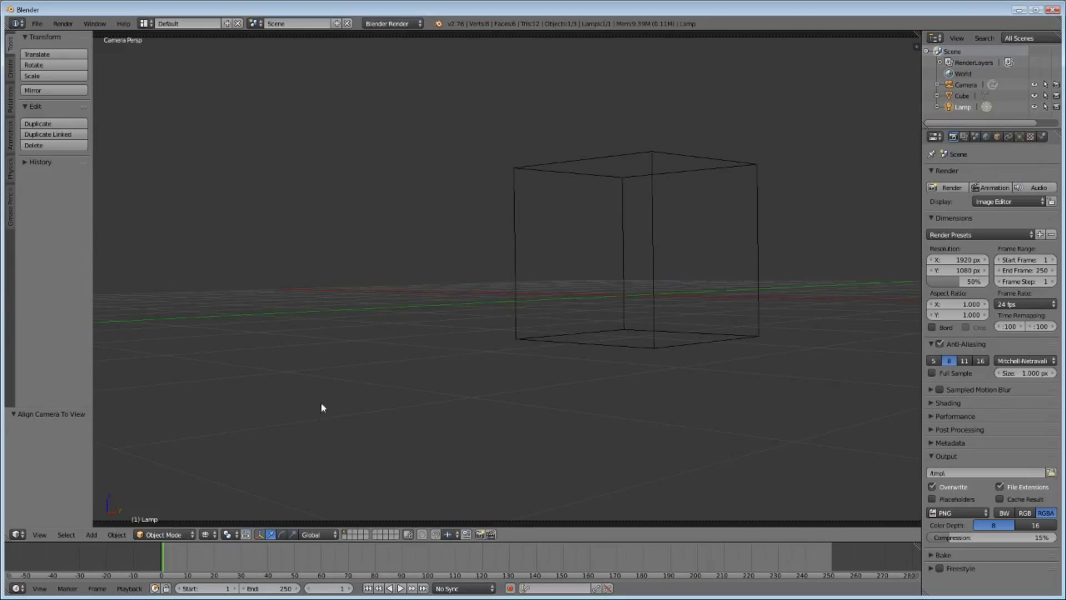